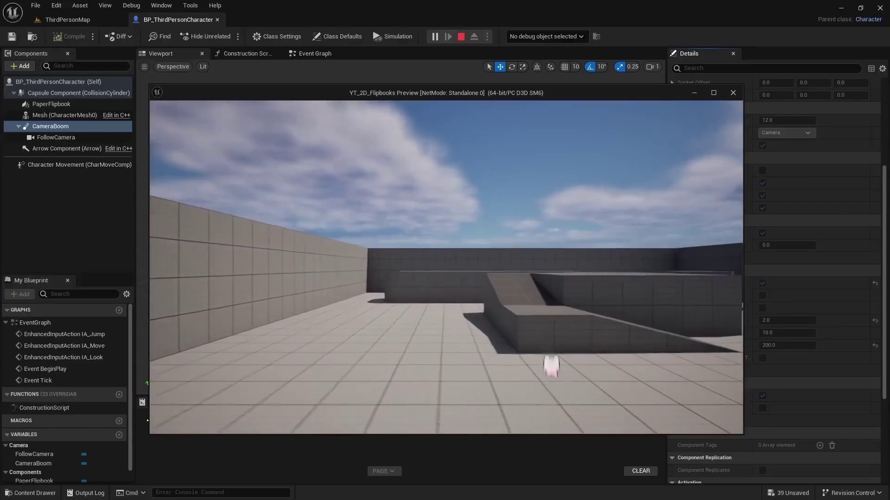
Step: Playtest the 2D flipbook character in the preview by moving it sideways both ways and jumping
{"action": "key", "text": "a"}
{"action": "key", "text": "d"}
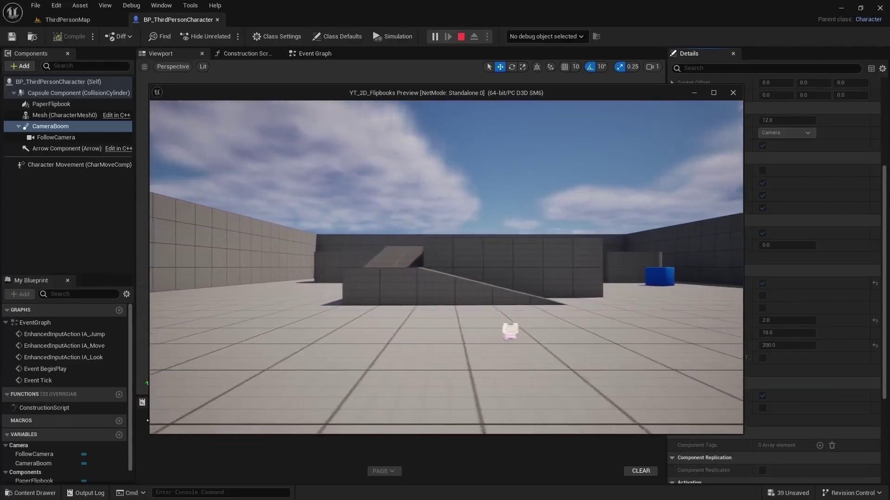
{"action": "key", "text": "space"}
{"action": "key", "text": "a"}
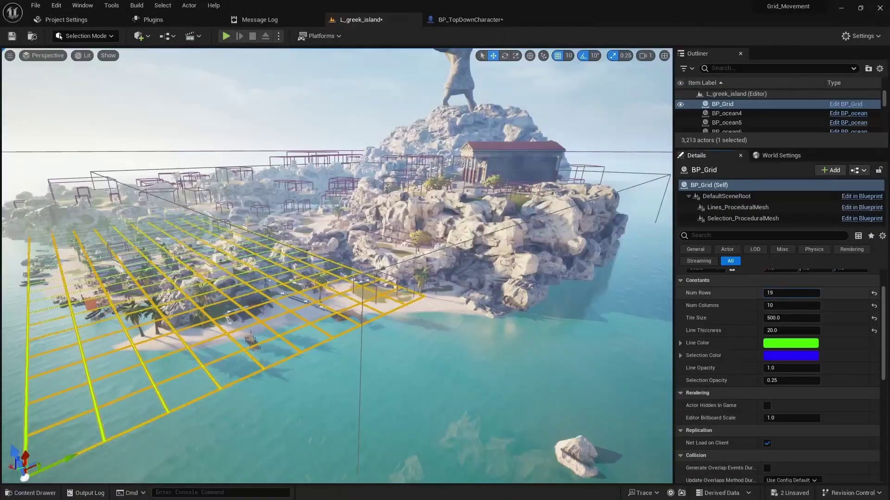
Step: Set the selected BP_Grid actor to 200 rows and 200 columns
{"action": "left_click", "coordinate": [775, 293]}
{"action": "type", "text": "200"}
{"action": "key", "text": "Tab"}
{"action": "type", "text": "200"}
{"action": "key", "text": "Tab"}
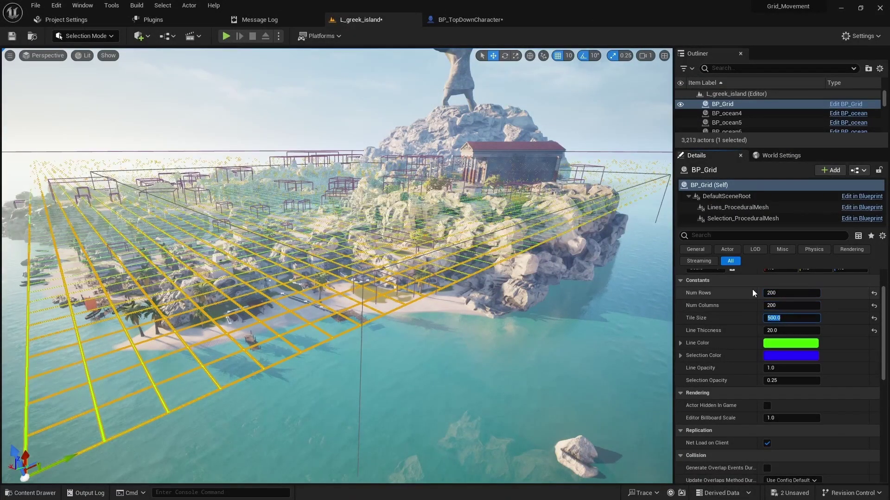
{"action": "mouse_move", "coordinate": [777, 331]}
{"action": "left_mouse_down"}
{"action": "mouse_move", "coordinate": [801, 331]}
{"action": "mouse_move", "coordinate": [778, 318]}
{"action": "left_mouse_up"}
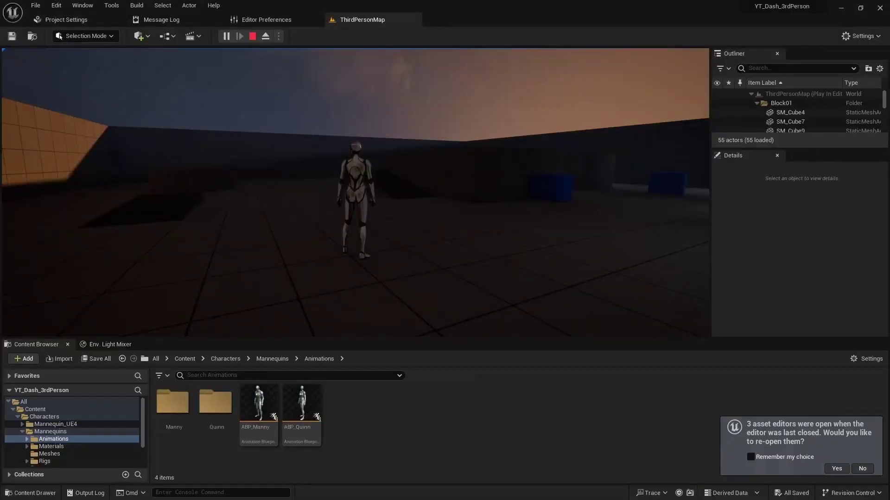
Step: Playtest the third-person character's fiery dash by dashing repeatedly around the level
{"action": "key", "text": "shift"}
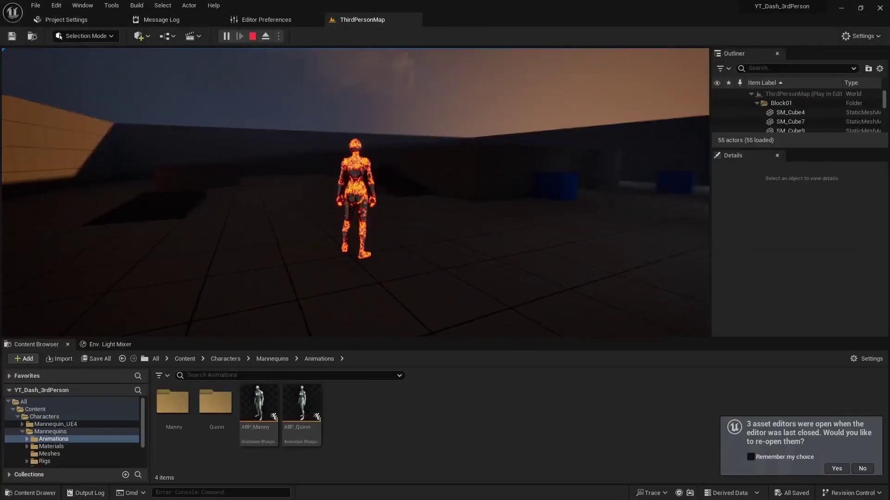
{"action": "key", "text": "shift"}
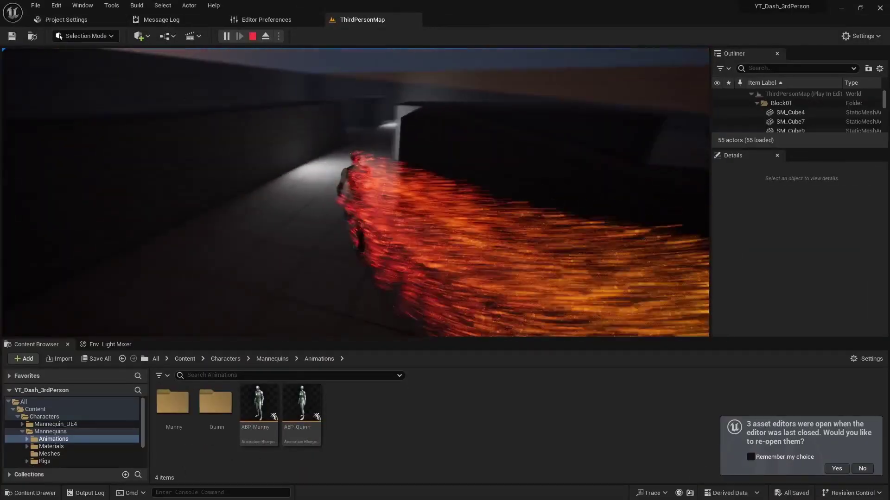
{"action": "key", "text": "shift"}
{"action": "key", "text": "shift"}
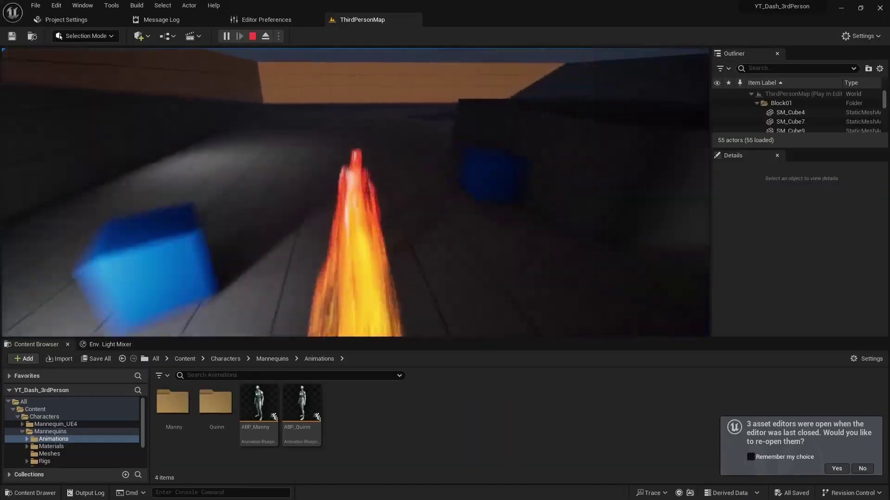
{"action": "key", "text": "shift"}
{"action": "key", "text": "shift"}
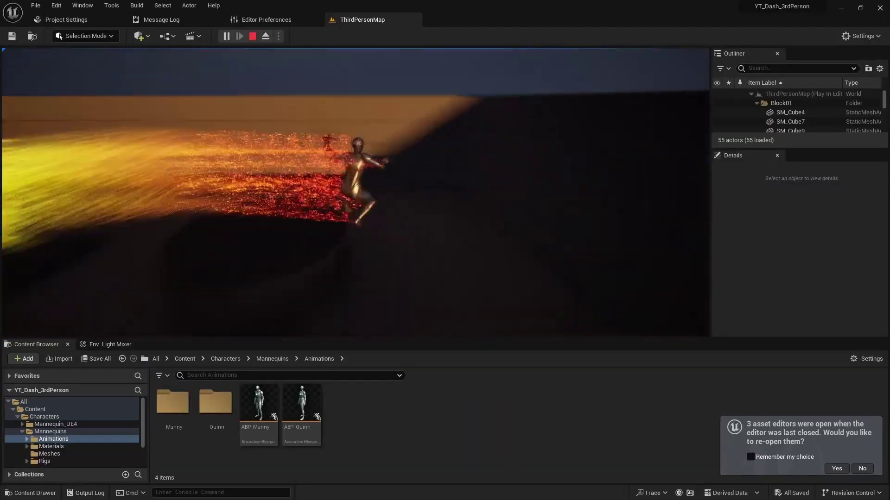
{"action": "key", "text": "shift"}
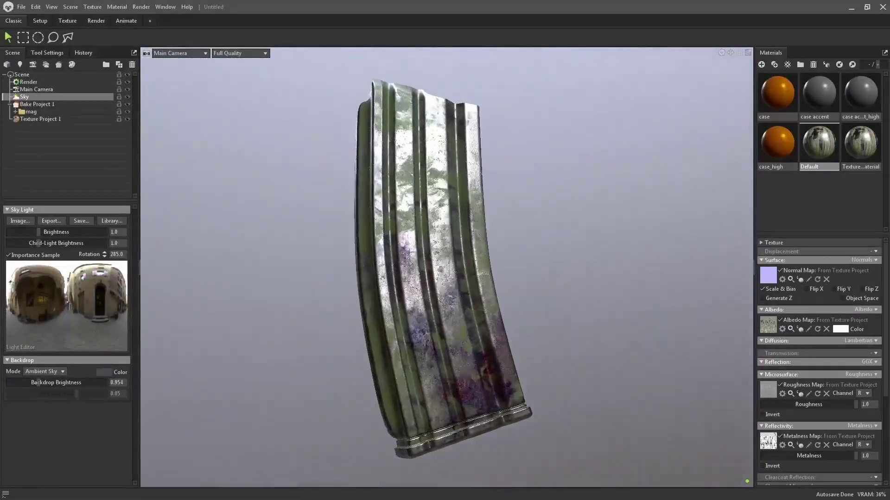
Step: Rotate the sky lighting around the magazine model to inspect its worn metal material
{"action": "left_click_drag", "start_coordinate": [672, 362], "coordinate": [653, 361], "text": "shift"}
{"action": "left_click_drag", "start_coordinate": [653, 361], "coordinate": [403, 353]}
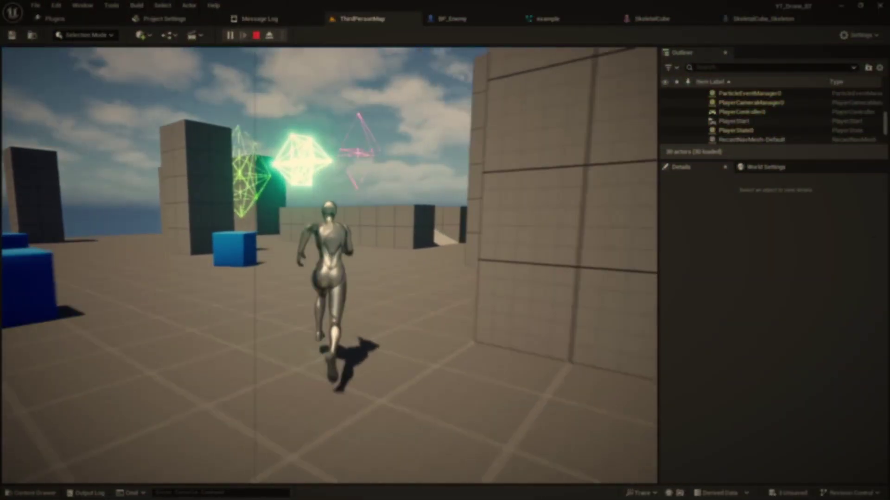
Step: Playtest the character beside the flying drone in ThirdPersonMap and end the play session
{"action": "key", "text": "d"}
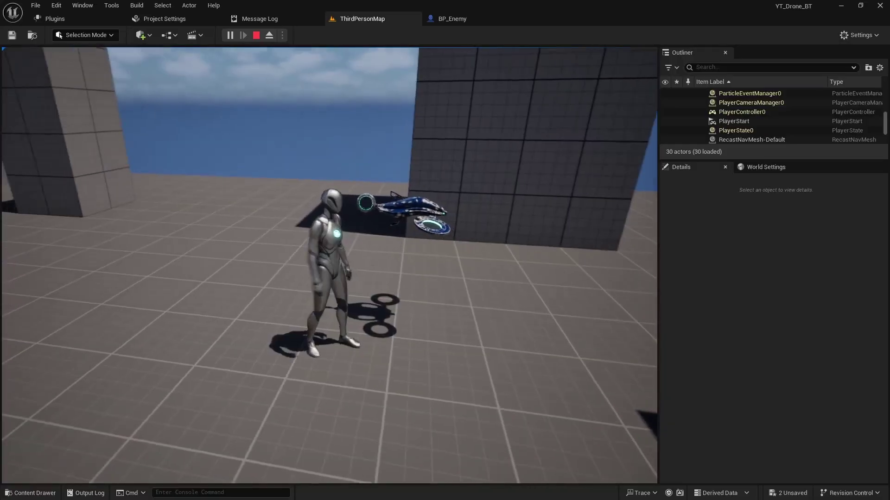
{"action": "key", "text": "Escape"}
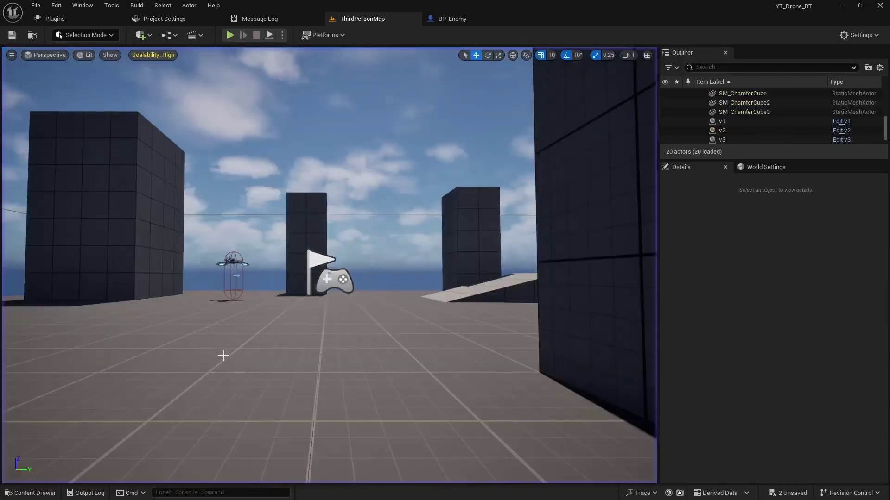
Step: Create a Niagara system named example from the RibbonShapes emitter in the _YT folder and open it
{"action": "key", "text": "ctrl+space"}
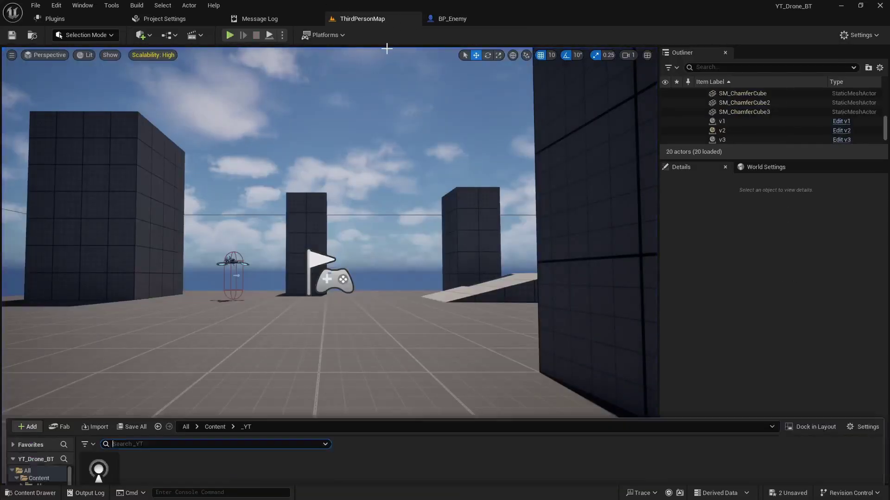
{"action": "right_click", "coordinate": [156, 390]}
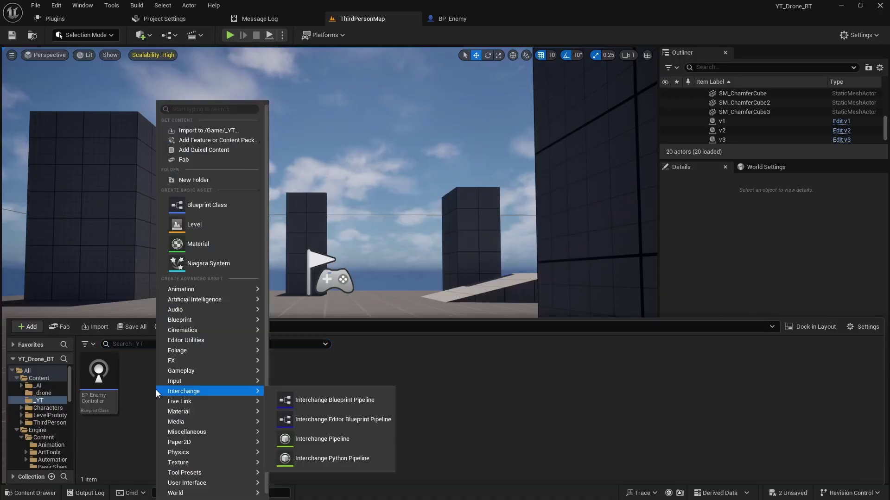
{"action": "left_click", "coordinate": [200, 266]}
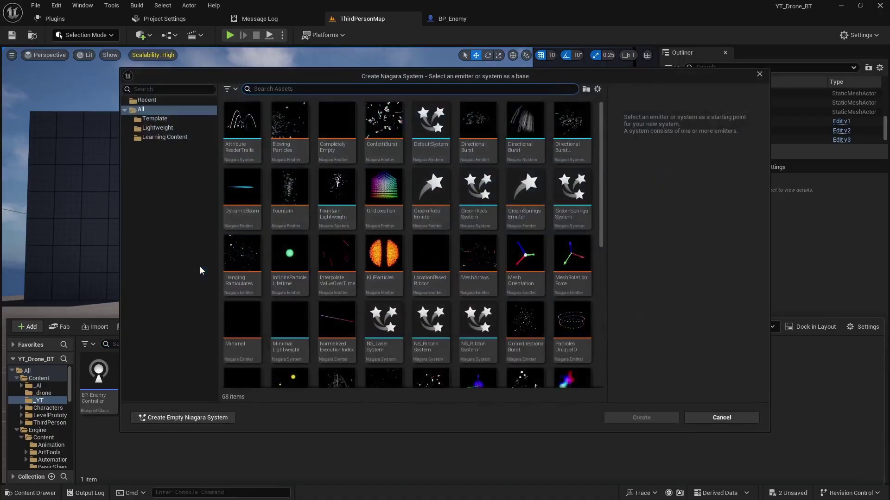
{"action": "scroll", "coordinate": [345, 305], "scroll_direction": "down", "scroll_amount": 3}
{"action": "scroll", "coordinate": [345, 305], "scroll_direction": "down", "scroll_amount": 1}
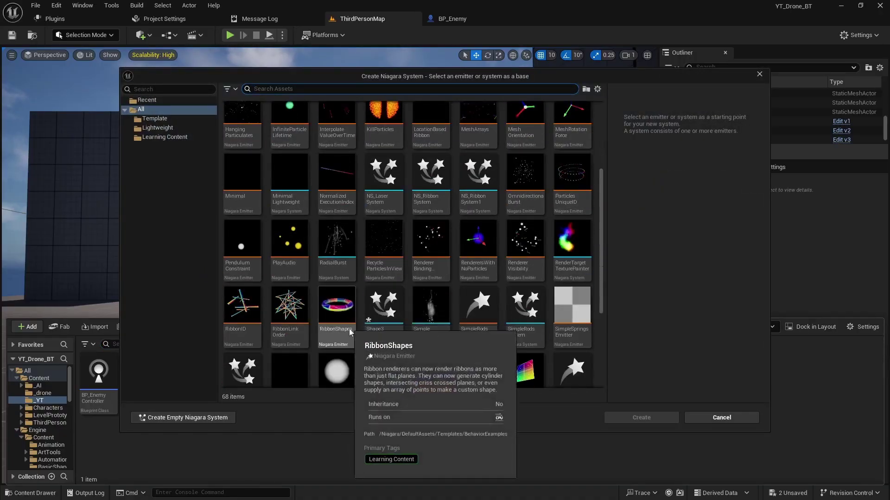
{"action": "left_click", "coordinate": [337, 315]}
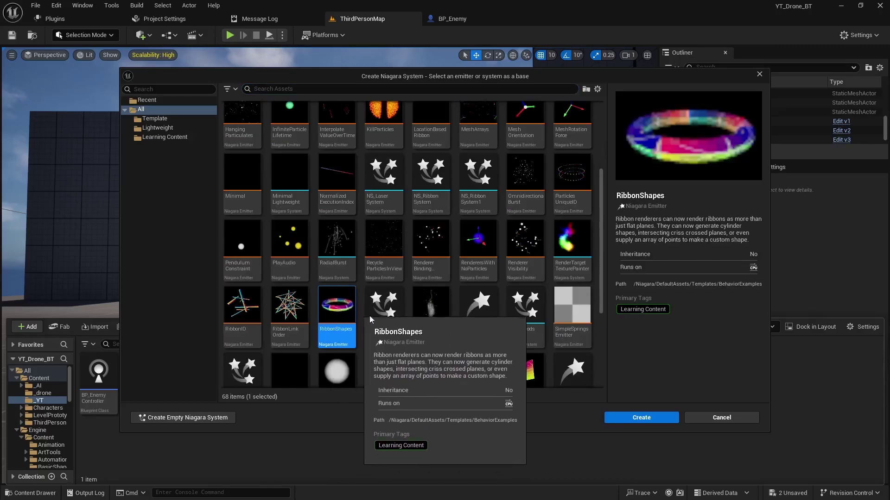
{"action": "left_click", "coordinate": [649, 419]}
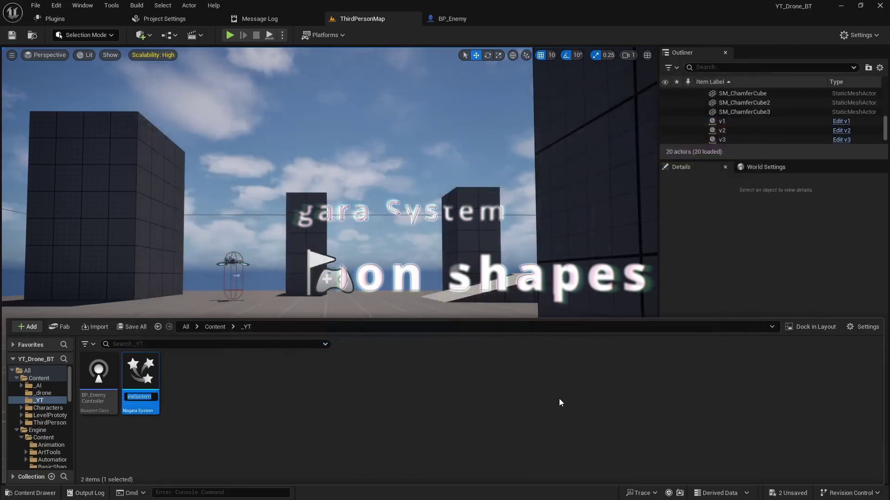
{"action": "type", "text": "example"}
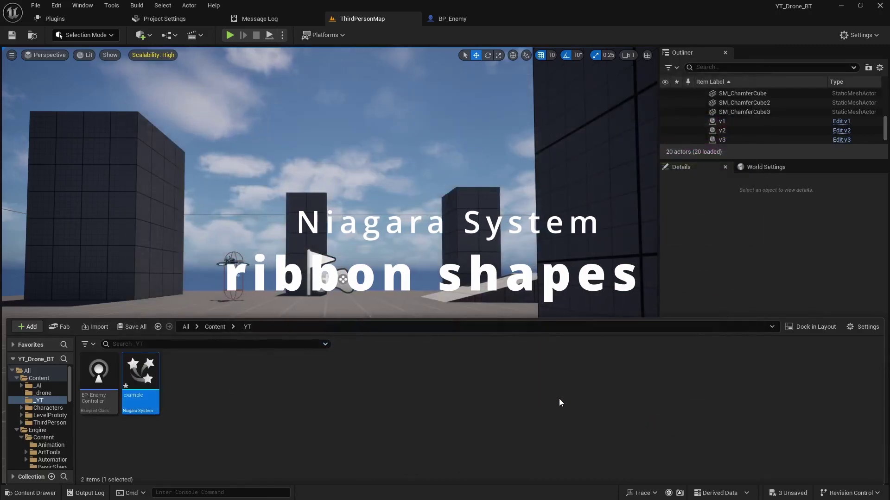
{"action": "key", "text": "Return"}
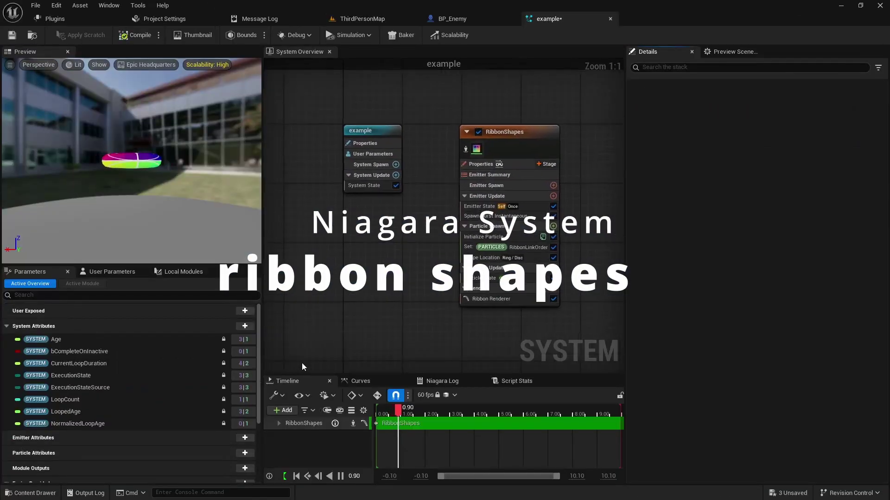
Step: Set the Ribbon Renderer's material to DefaultRibbonMaterial and its facing mode to Screen
{"action": "right_click_drag", "start_coordinate": [405, 205], "coordinate": [382, 175]}
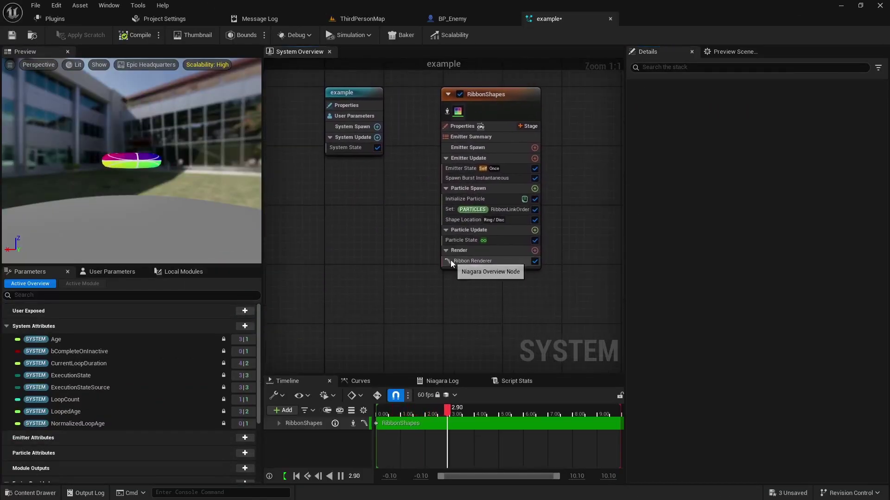
{"action": "left_click", "coordinate": [466, 262]}
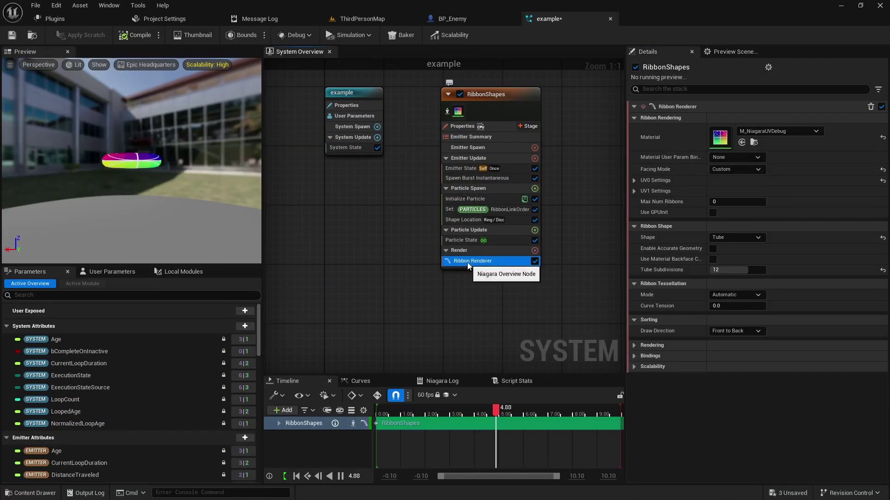
{"action": "left_click", "coordinate": [810, 131]}
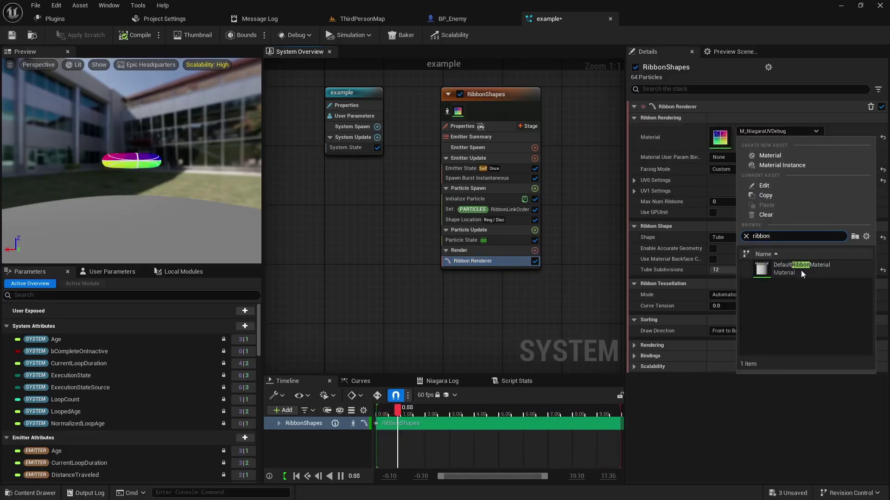
{"action": "left_click", "coordinate": [794, 268]}
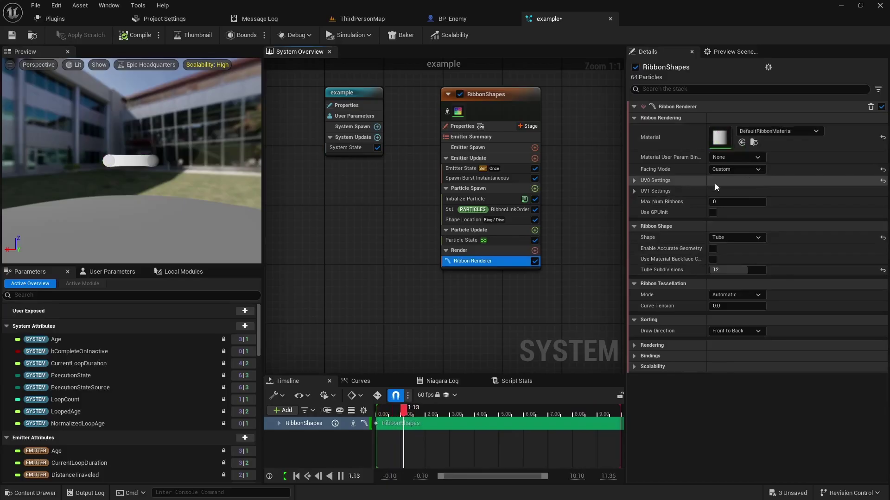
{"action": "left_click", "coordinate": [736, 169]}
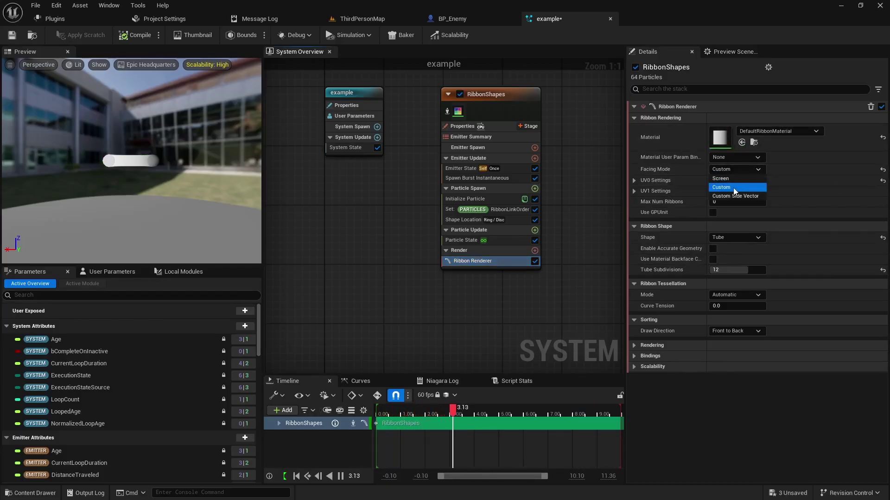
{"action": "left_click", "coordinate": [727, 181]}
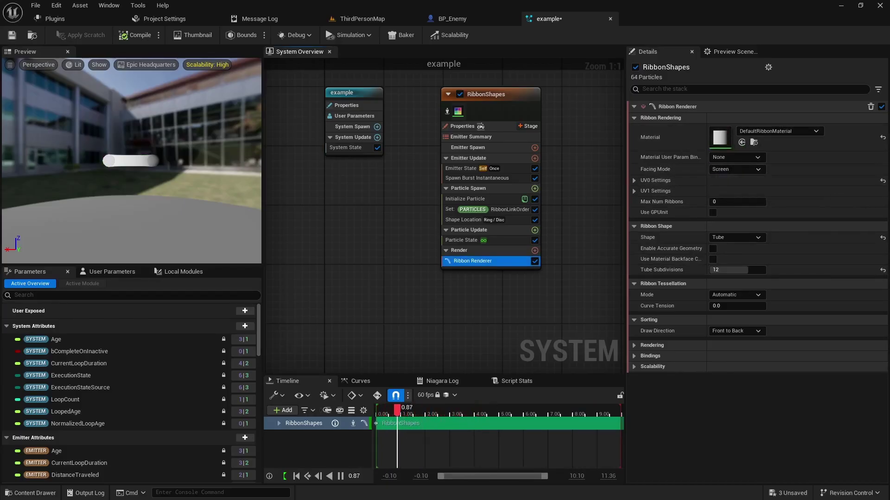
Step: Set the Ribbon Renderer's UV0 mode to Non-Uniform Scale (By Total Length)
{"action": "left_click", "coordinate": [634, 180]}
{"action": "left_click", "coordinate": [633, 271]}
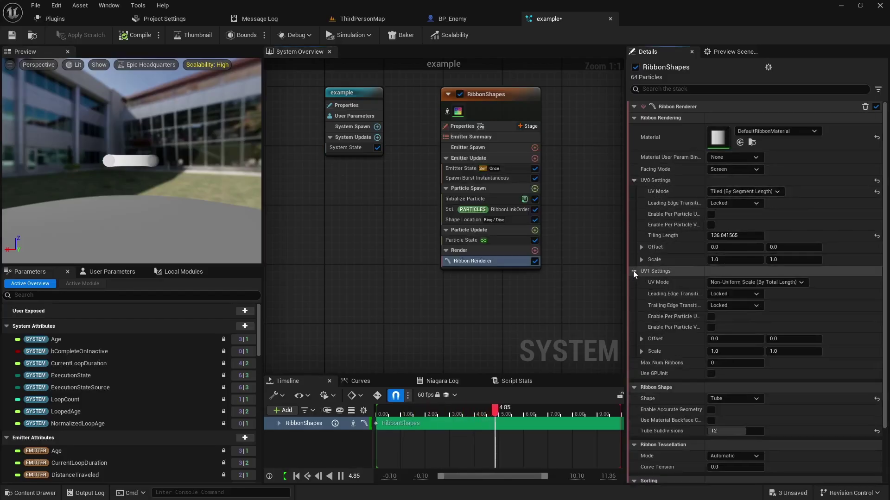
{"action": "left_click", "coordinate": [749, 191]}
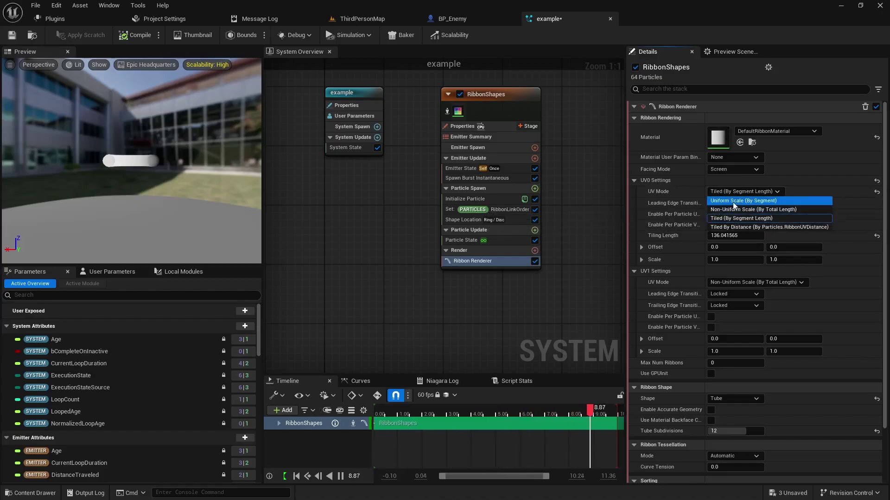
{"action": "left_click", "coordinate": [741, 209]}
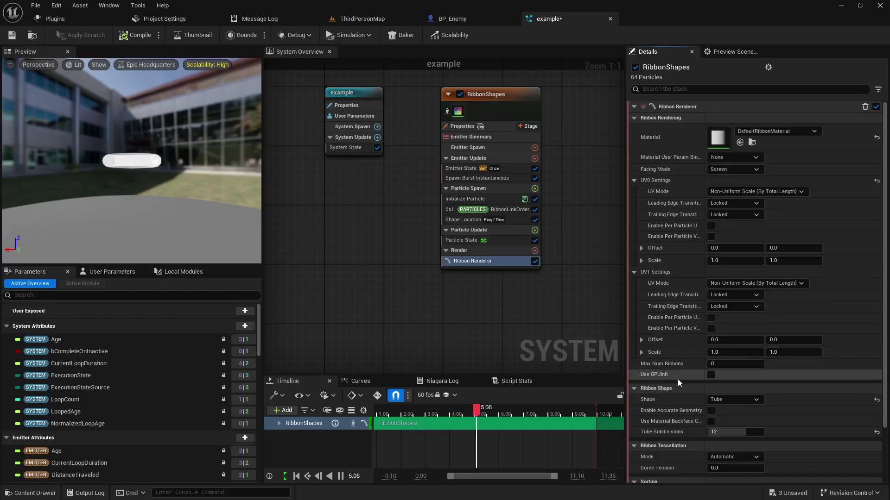
Step: Change the Ribbon Renderer's shape to Plane and set its curve tension to 0.99
{"action": "scroll", "coordinate": [681, 381], "scroll_direction": "down", "scroll_amount": 2}
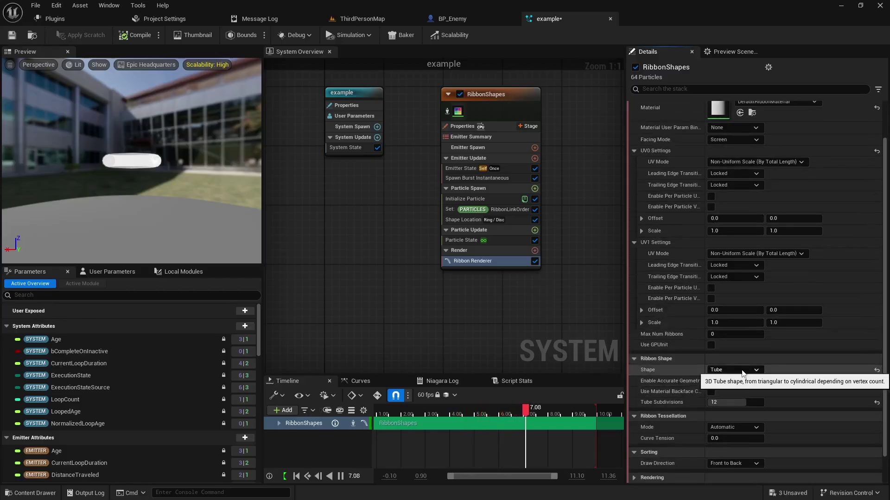
{"action": "left_click", "coordinate": [741, 370]}
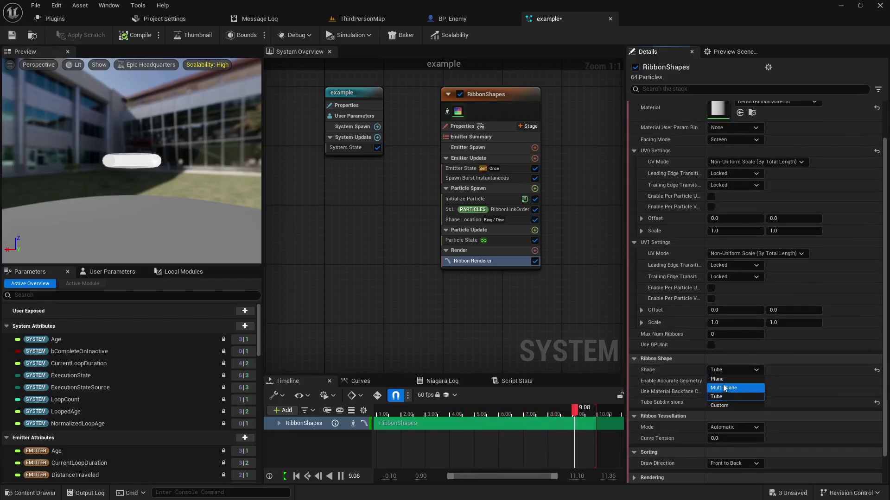
{"action": "left_click", "coordinate": [718, 383]}
{"action": "scroll", "coordinate": [732, 410], "scroll_direction": "down", "scroll_amount": 2}
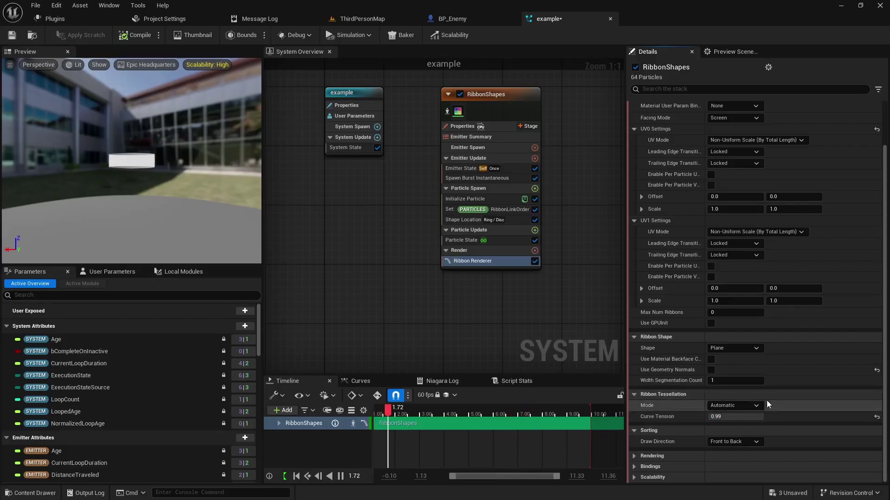
Step: Set the Ribbon Renderer's Motion Vector Setting to Disable in its rendering options
{"action": "left_click", "coordinate": [635, 456]}
{"action": "scroll", "coordinate": [694, 438], "scroll_direction": "down", "scroll_amount": 3}
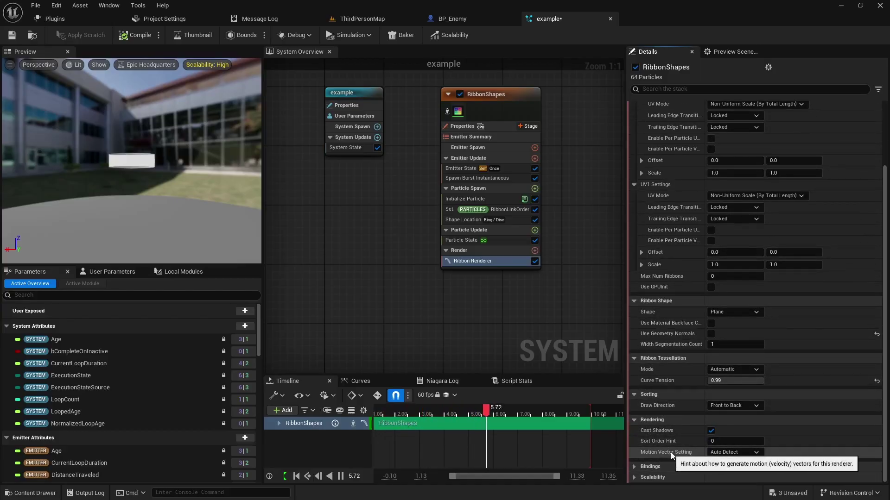
{"action": "left_click", "coordinate": [717, 454]}
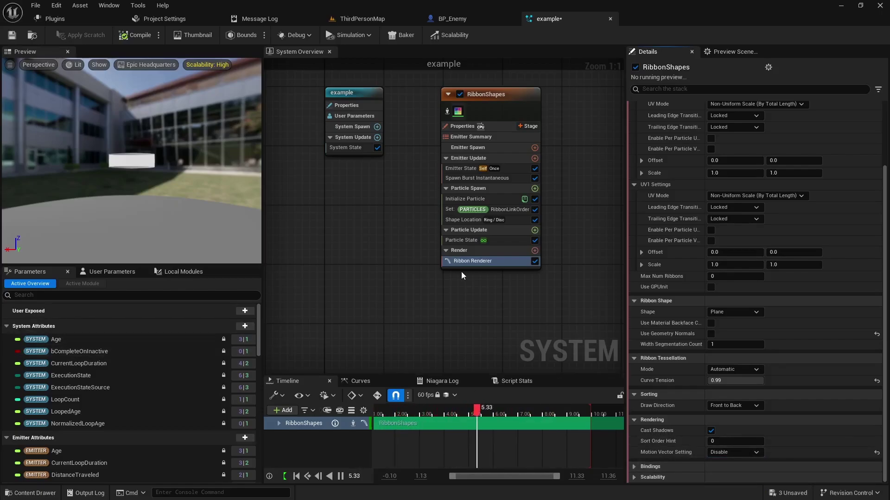
Step: Delete the Spawn Burst Instantaneous module from the RibbonShapes emitter's Emitter Update group
{"action": "left_click", "coordinate": [467, 168]}
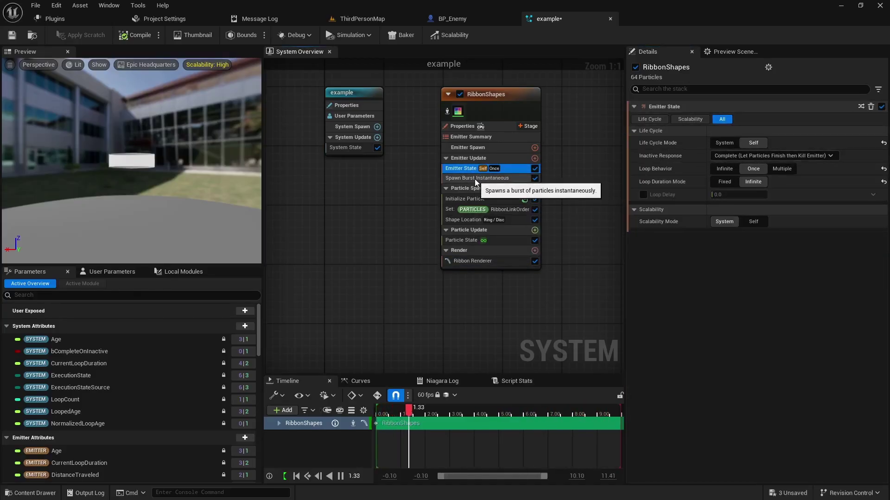
{"action": "right_click", "coordinate": [477, 177]}
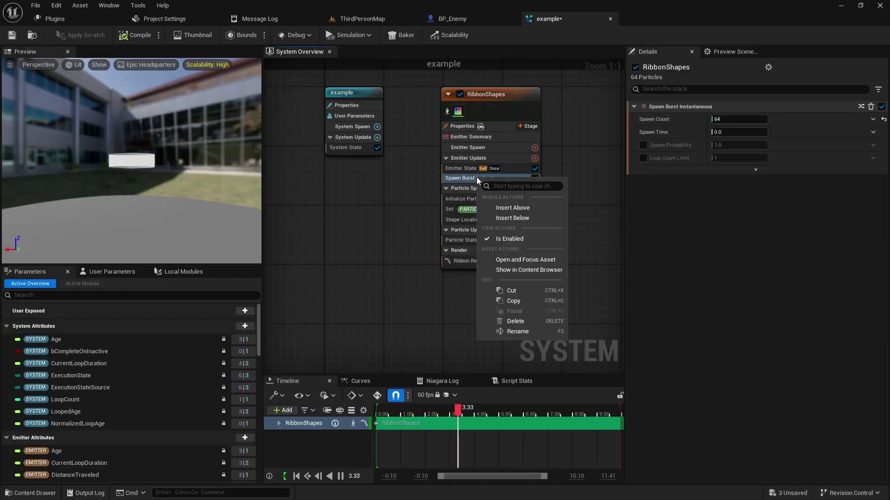
{"action": "left_click", "coordinate": [519, 321]}
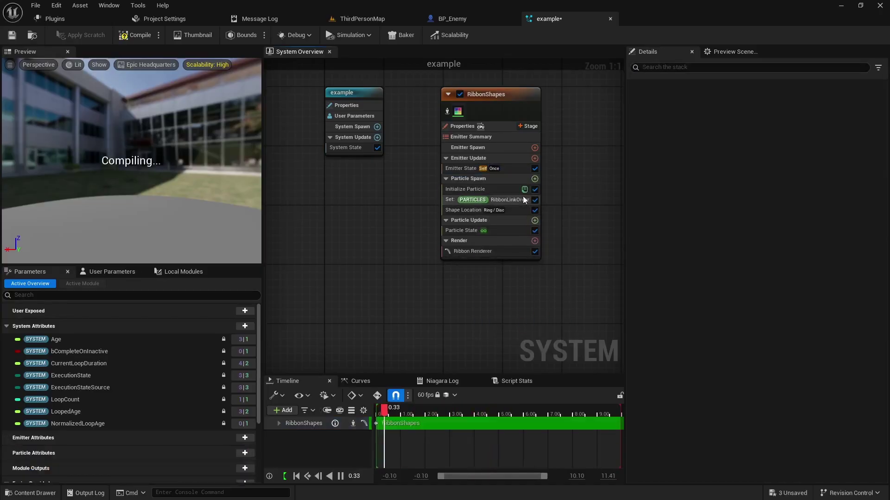
Step: Add a Spawn Rate module to Emitter Update and set its spawn rate to 500
{"action": "left_click", "coordinate": [535, 158]}
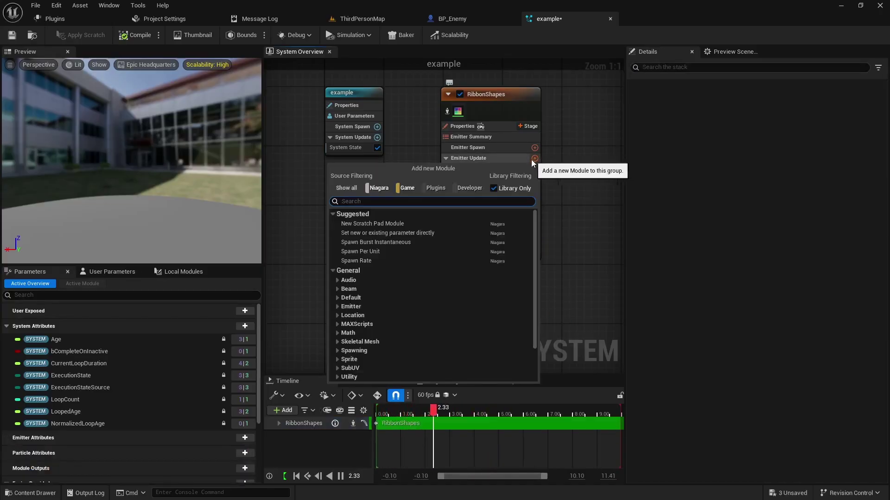
{"action": "left_click", "coordinate": [364, 260]}
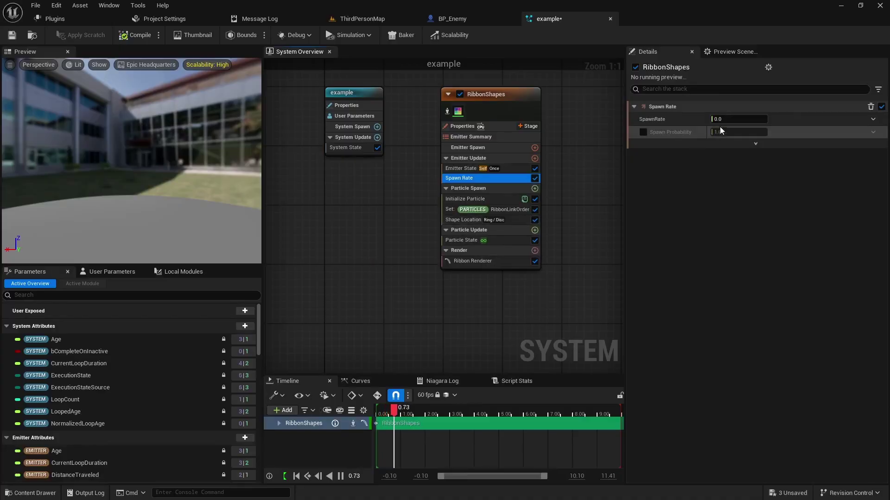
{"action": "left_click", "coordinate": [729, 119]}
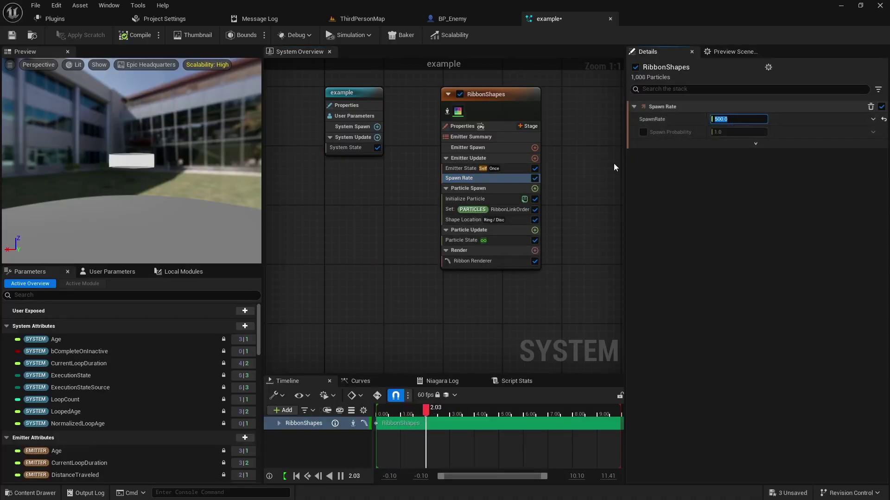
Step: Set the Initialize Particle color to pure red with a red channel value of 300
{"action": "left_click", "coordinate": [485, 200]}
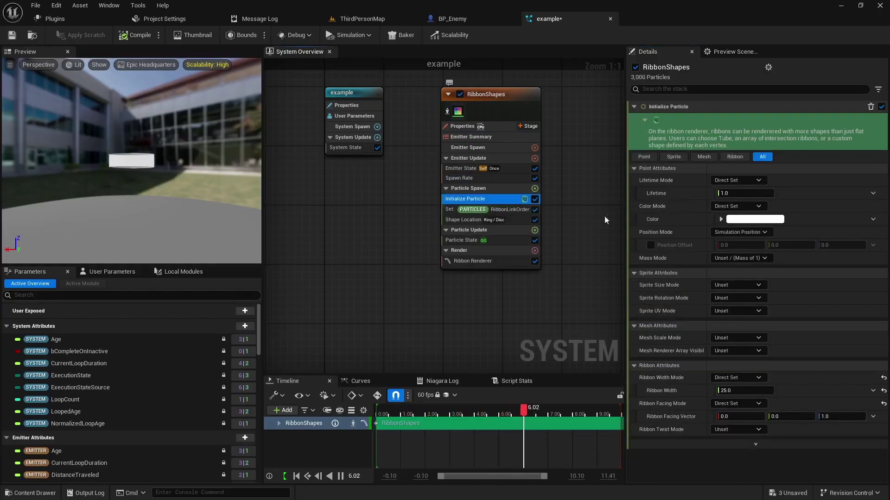
{"action": "left_click", "coordinate": [745, 220]}
{"action": "left_click", "coordinate": [691, 270]}
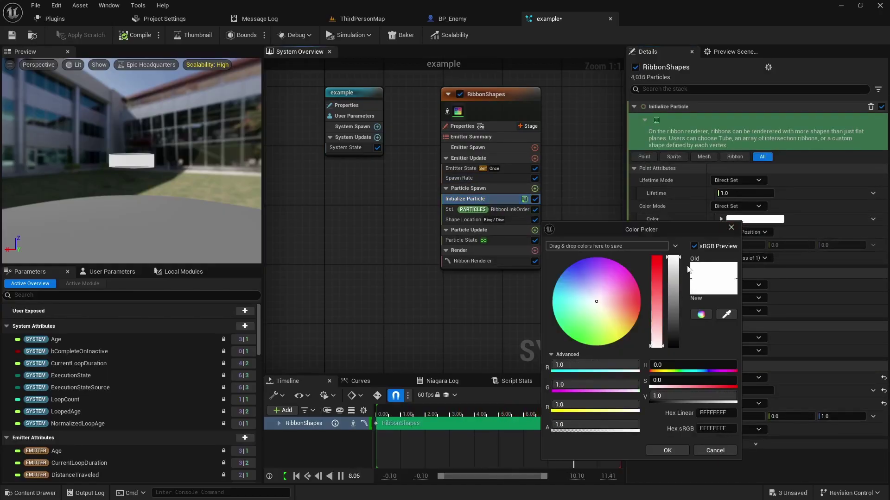
{"action": "left_click_drag", "start_coordinate": [654, 307], "coordinate": [656, 257]}
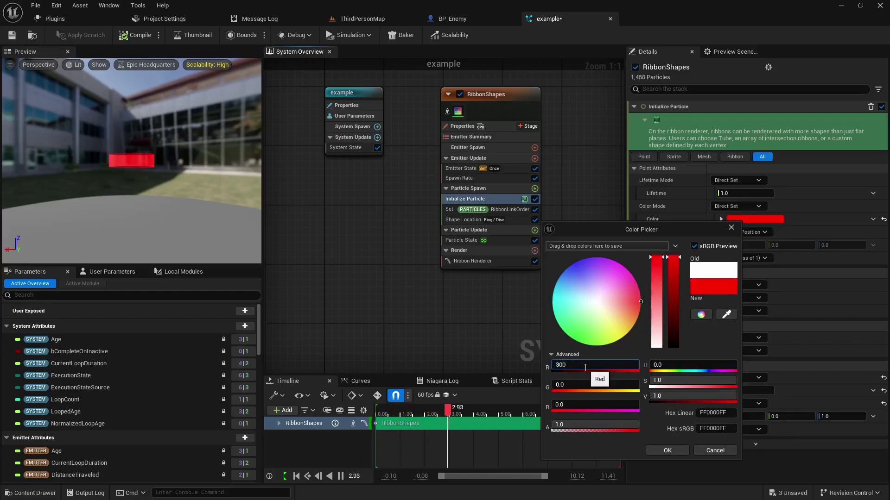
{"action": "key", "text": "Return"}
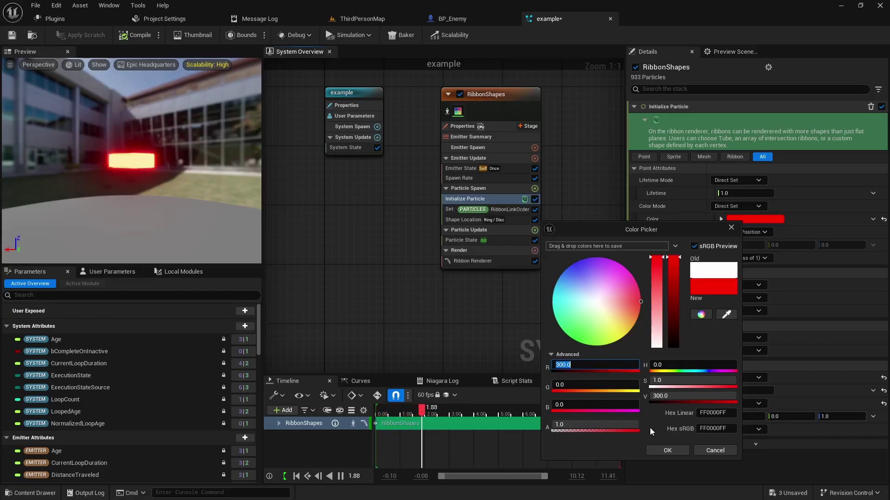
{"action": "left_click", "coordinate": [668, 453]}
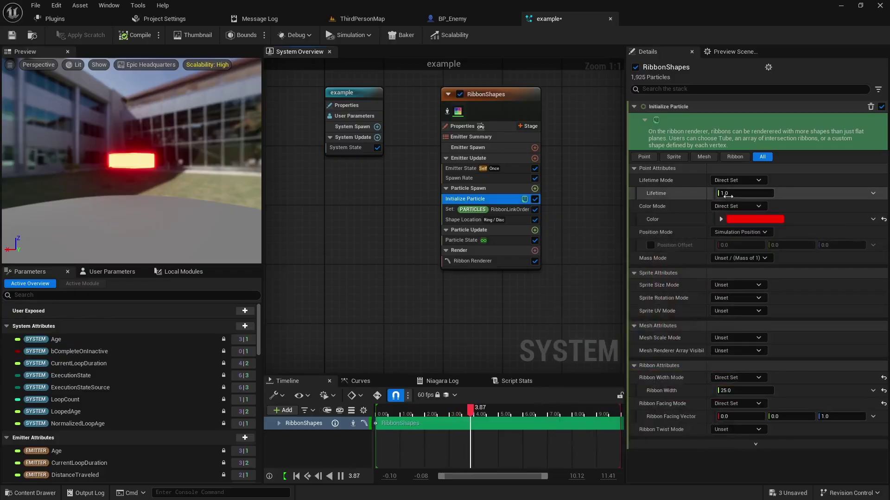
Step: In Initialize Particle, set the lifetime to 0.1, the ribbon width to 1.0 and the ribbon facing mode to Unset
{"action": "left_click", "coordinate": [735, 193]}
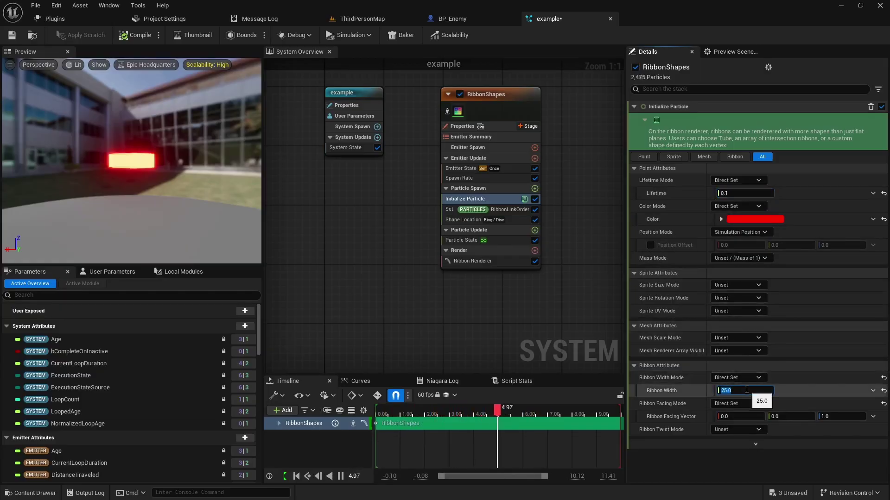
{"action": "type", "text": "1"}
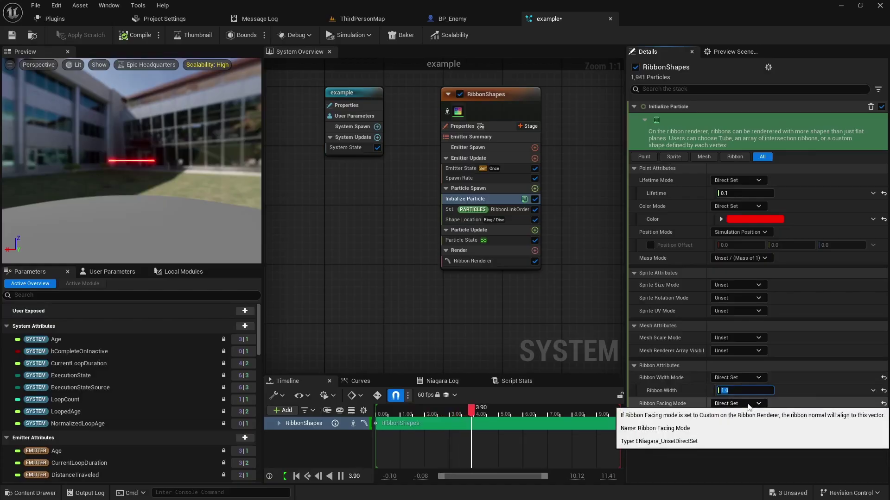
{"action": "left_click", "coordinate": [747, 404]}
{"action": "left_click", "coordinate": [739, 419]}
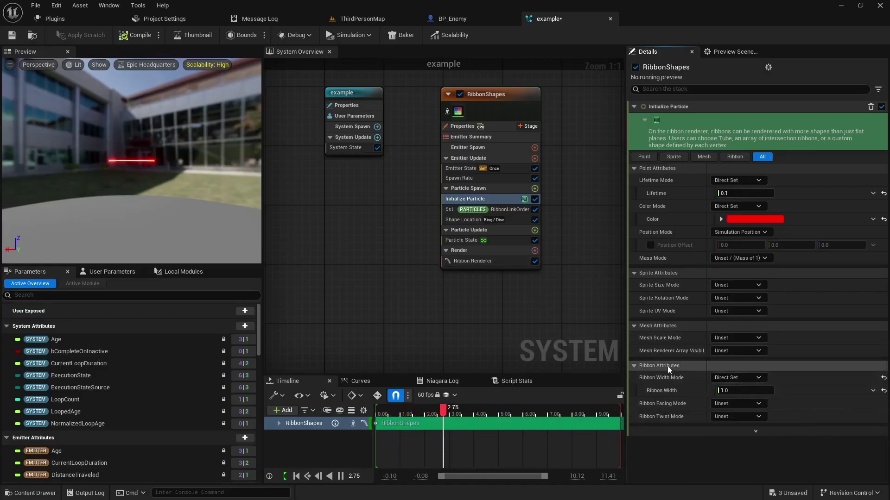
Step: Delete the Set RibbonLinkOrder and Shape Location modules from Particle Spawn
{"action": "left_click", "coordinate": [503, 211]}
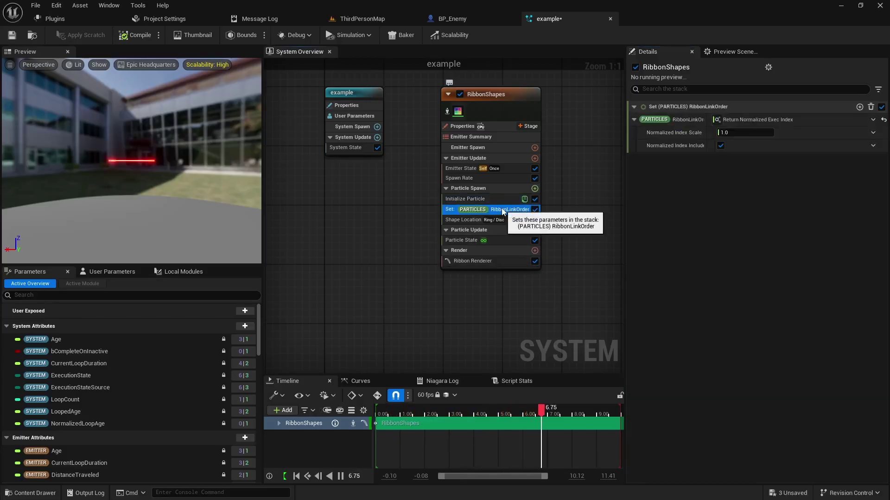
{"action": "key", "text": "Delete"}
{"action": "left_click", "coordinate": [472, 210]}
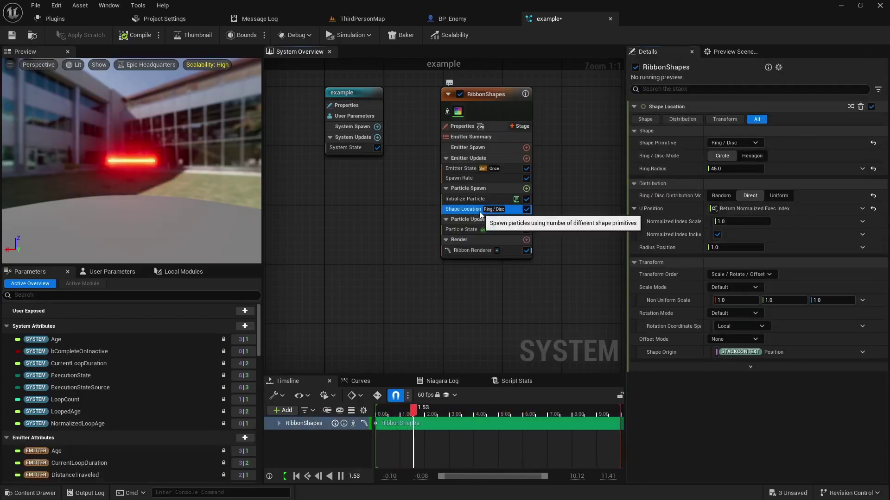
{"action": "key", "text": "Delete"}
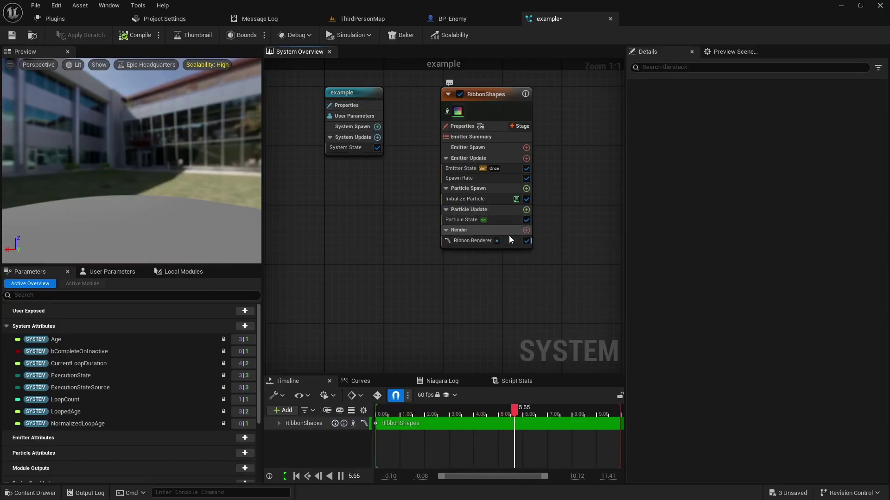
Step: Enable Kill Particles When Lifetime Has Elapsed in the Particle State module
{"action": "left_click", "coordinate": [495, 220]}
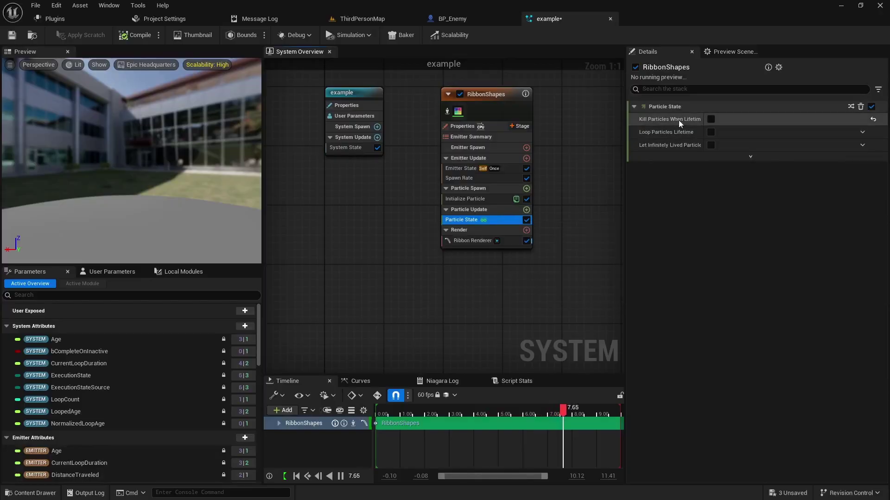
{"action": "left_click", "coordinate": [710, 119]}
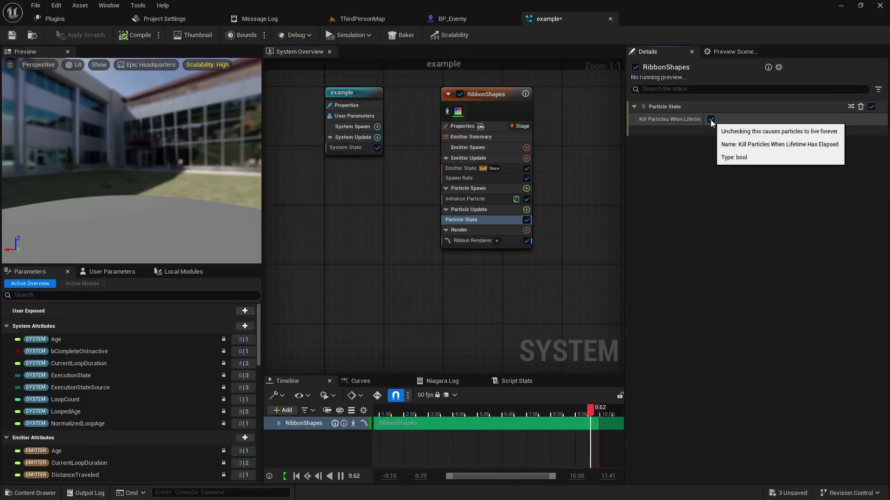
{"action": "left_click", "coordinate": [710, 119]}
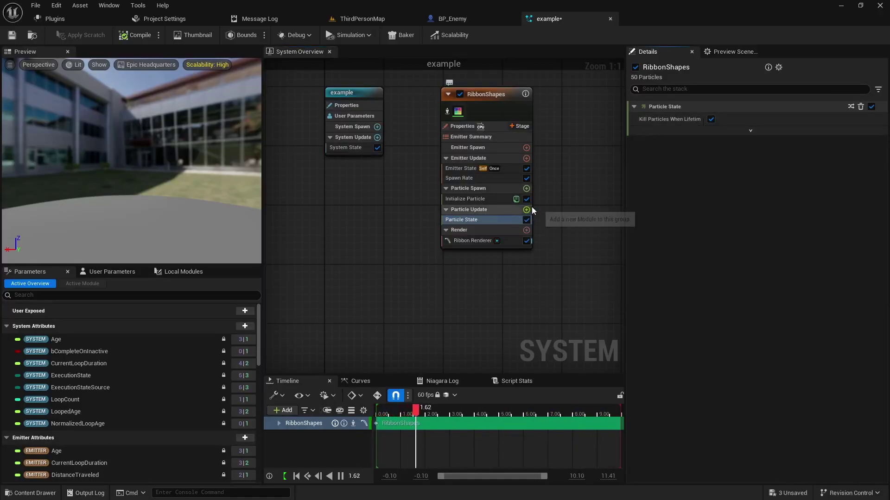
Step: Add a Sample Skeletal Mesh module to Particle Update and assign SkeletalCube as its preview mesh
{"action": "left_click", "coordinate": [526, 210]}
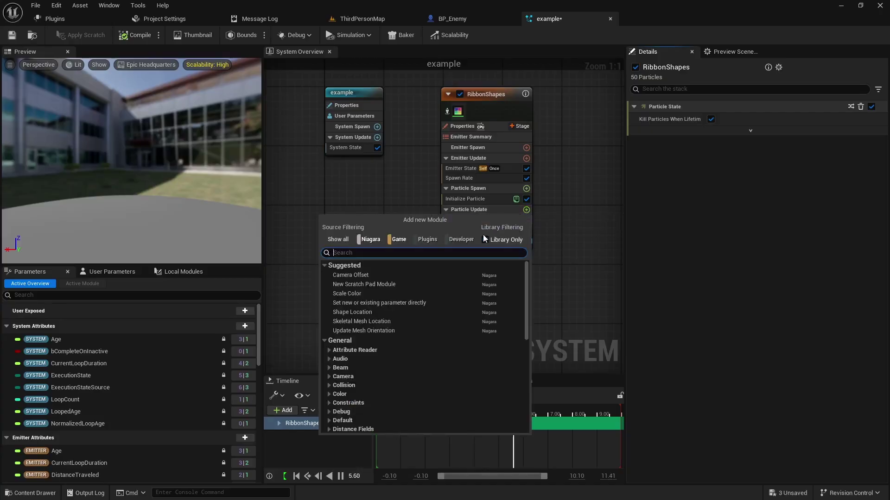
{"action": "type", "text": "sample skel"}
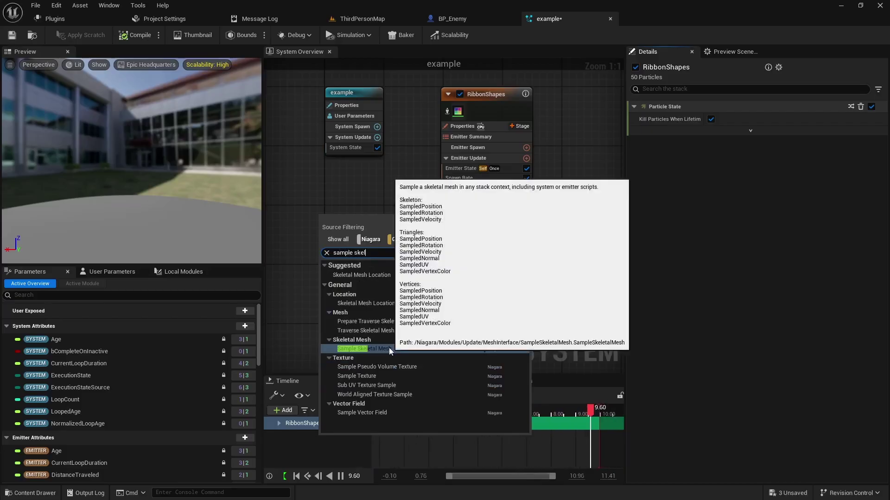
{"action": "left_click", "coordinate": [388, 348]}
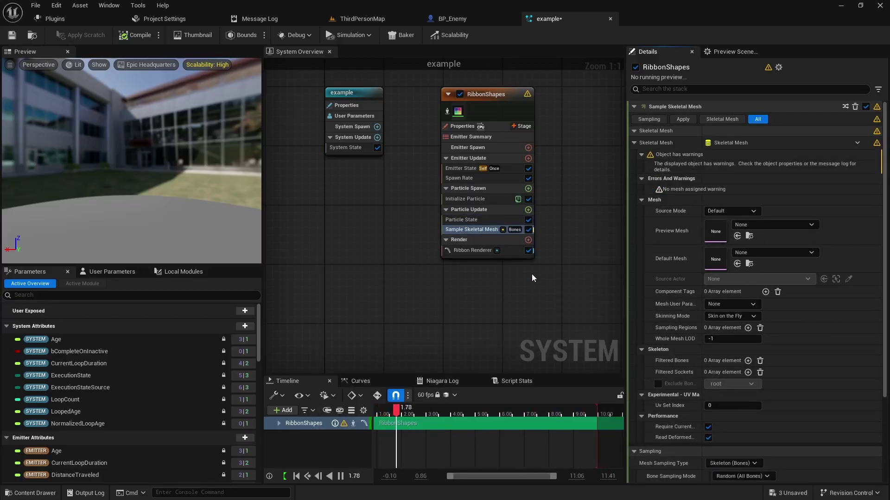
{"action": "left_click", "coordinate": [773, 226]}
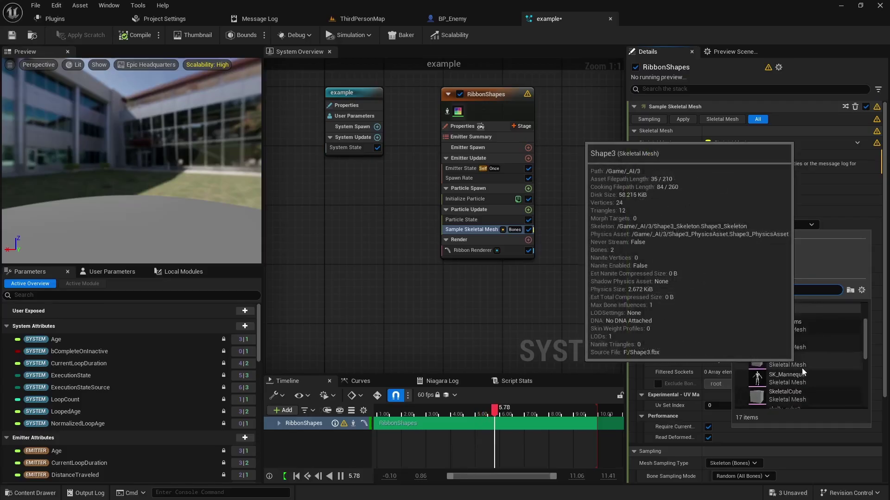
{"action": "left_click", "coordinate": [783, 380]}
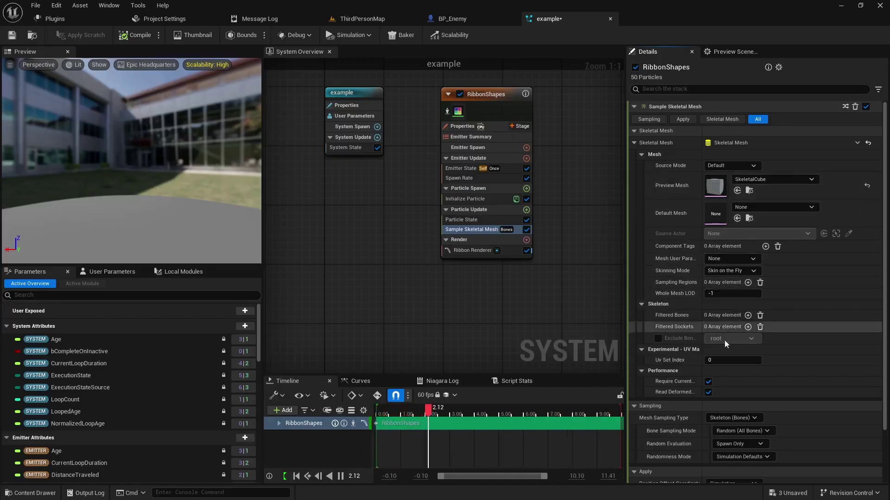
Step: Set the Sample Skeletal Mesh module's Mesh Sampling Type to Skeleton (Bones and Sockets)
{"action": "scroll", "coordinate": [730, 353], "scroll_direction": "down", "scroll_amount": 1}
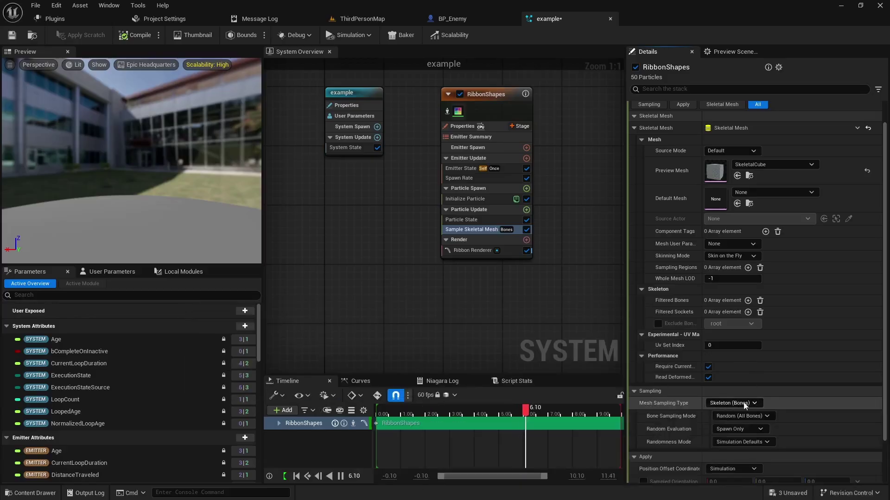
{"action": "left_click", "coordinate": [749, 404]}
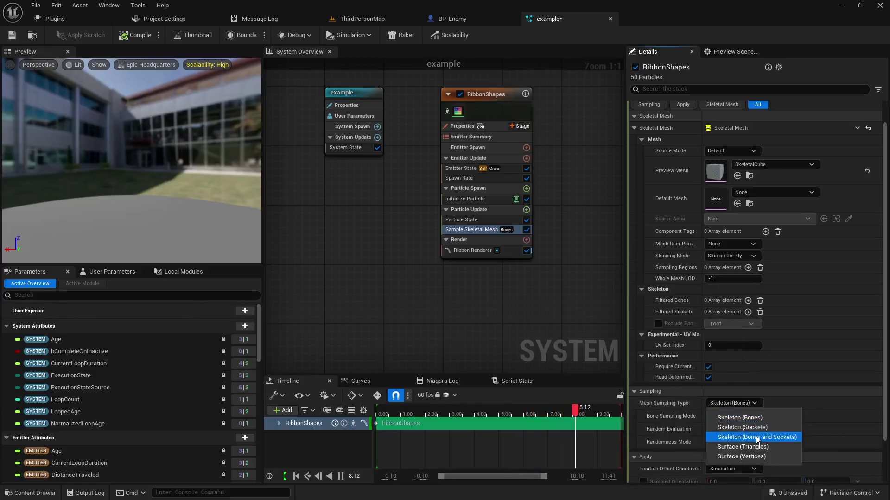
{"action": "left_click", "coordinate": [758, 439]}
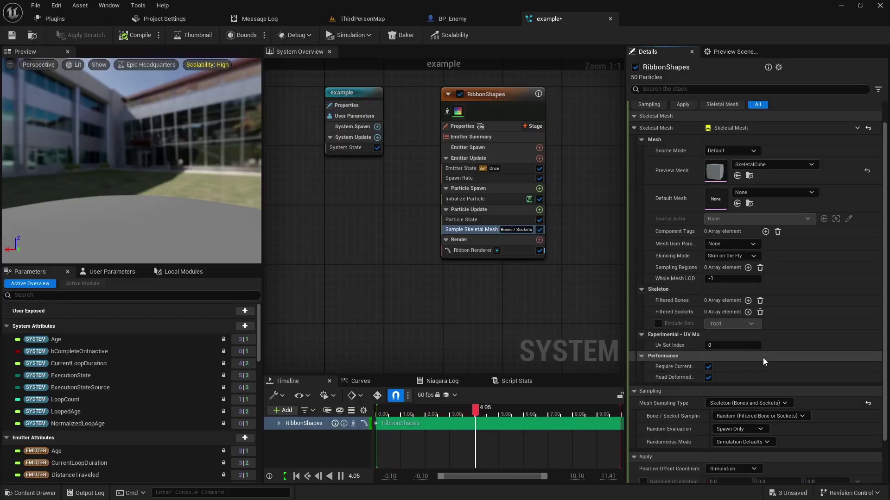
{"action": "scroll", "coordinate": [769, 356], "scroll_direction": "down", "scroll_amount": 1}
{"action": "scroll", "coordinate": [774, 352], "scroll_direction": "up", "scroll_amount": 1}
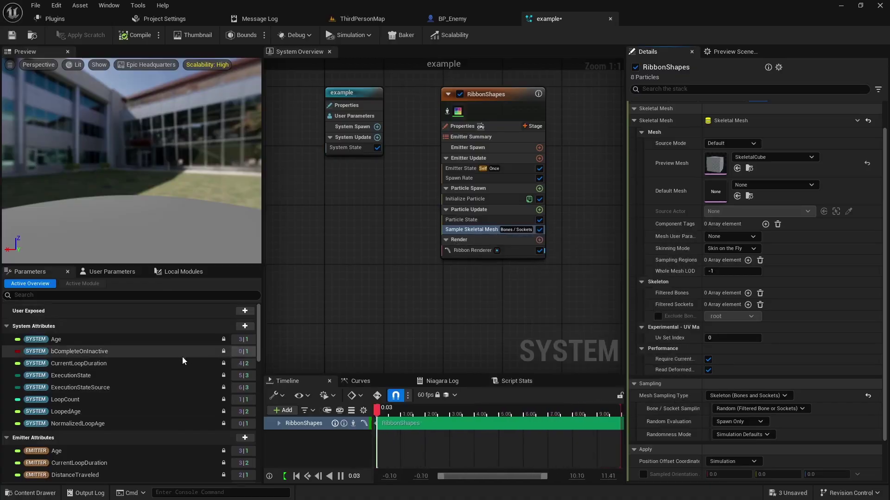
Step: Add a module that sets the Particles Position attribute after Sample Skeletal Mesh in Particle Update
{"action": "scroll", "coordinate": [178, 366], "scroll_direction": "down", "scroll_amount": 1}
{"action": "scroll", "coordinate": [85, 346], "scroll_direction": "down", "scroll_amount": 5}
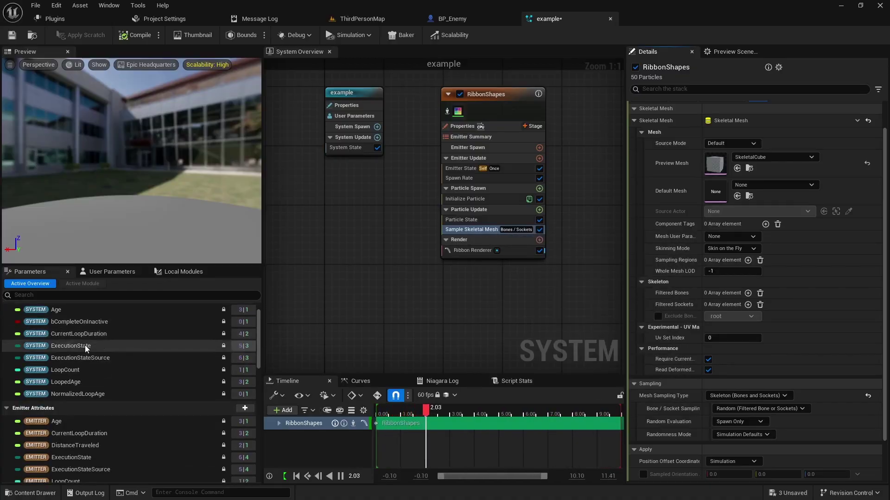
{"action": "scroll", "coordinate": [85, 355], "scroll_direction": "down", "scroll_amount": 8}
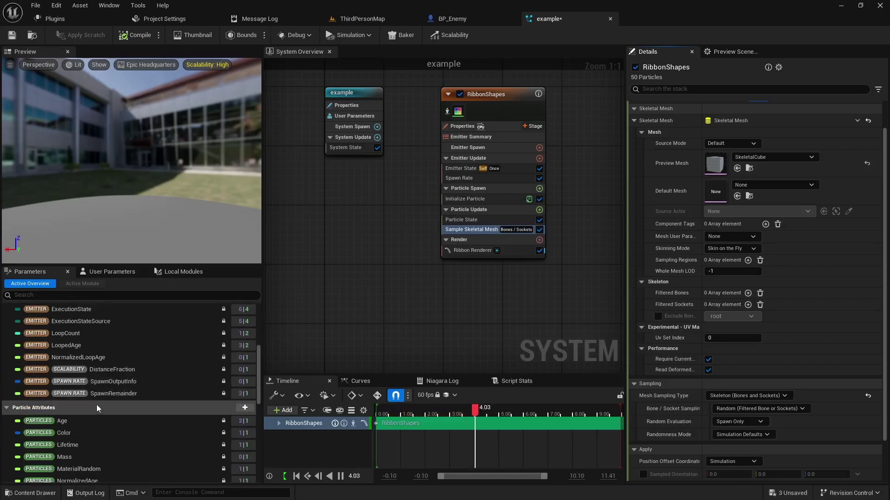
{"action": "scroll", "coordinate": [92, 408], "scroll_direction": "down", "scroll_amount": 1}
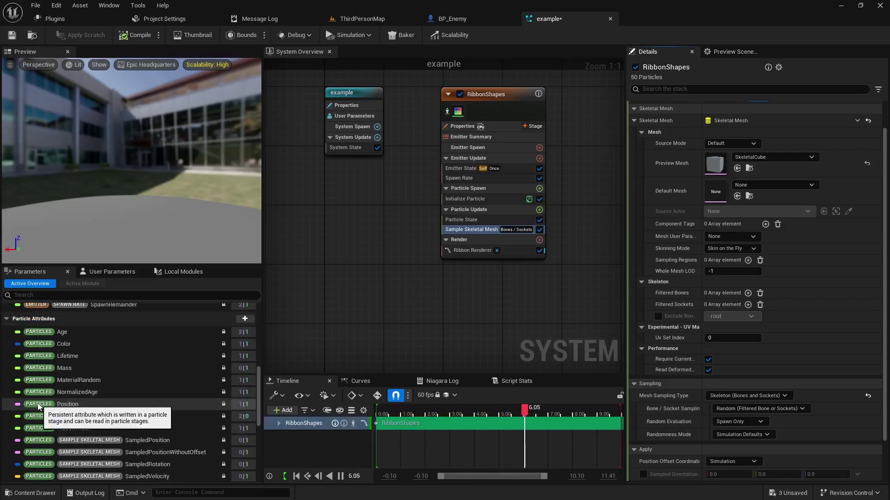
{"action": "left_click_drag", "start_coordinate": [65, 404], "coordinate": [467, 234]}
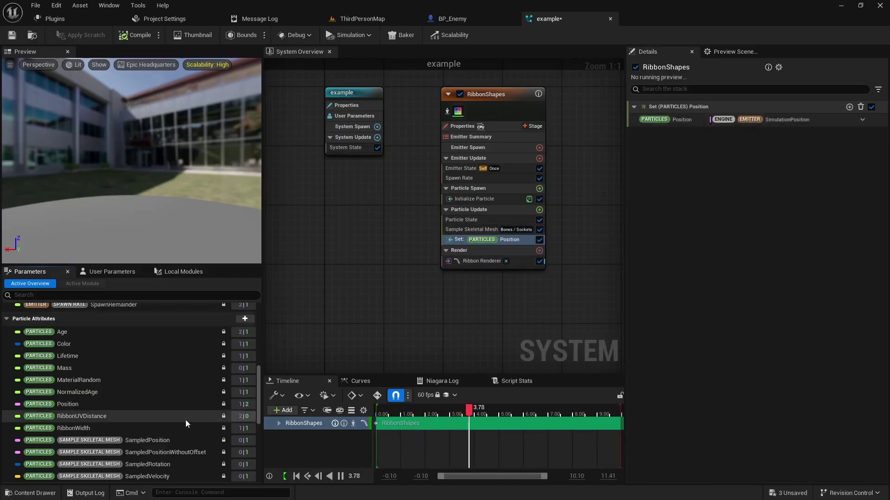
Step: Link the Set Position module's value to the Sample Skeletal Mesh SampledPosition particle attribute
{"action": "scroll", "coordinate": [120, 443], "scroll_direction": "down", "scroll_amount": 2}
{"action": "scroll", "coordinate": [120, 443], "scroll_direction": "down", "scroll_amount": 1}
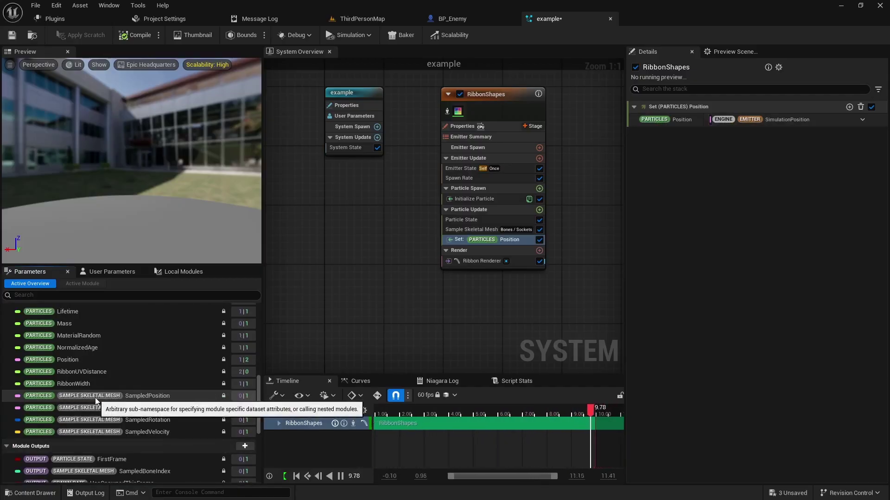
{"action": "left_click_drag", "start_coordinate": [95, 397], "coordinate": [734, 120]}
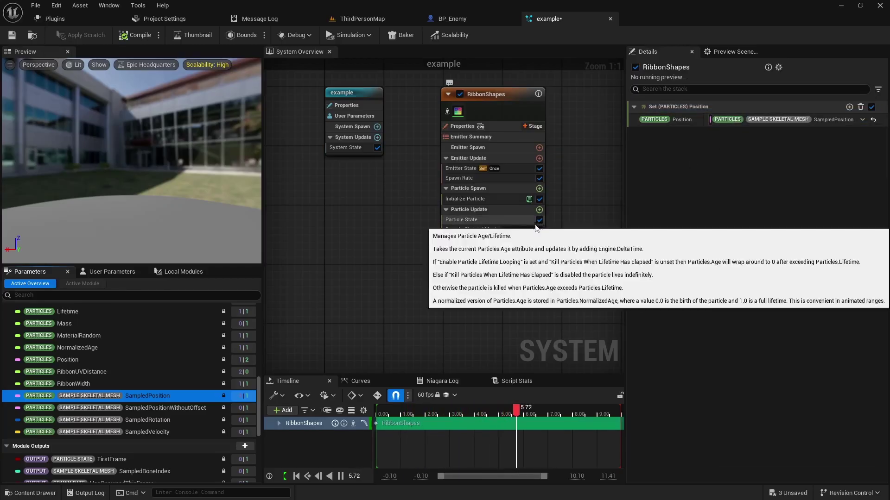
Step: Open the SkeletalCube preview mesh of the Sample Skeletal Mesh module and switch to its skeleton editor
{"action": "left_click", "coordinate": [462, 229]}
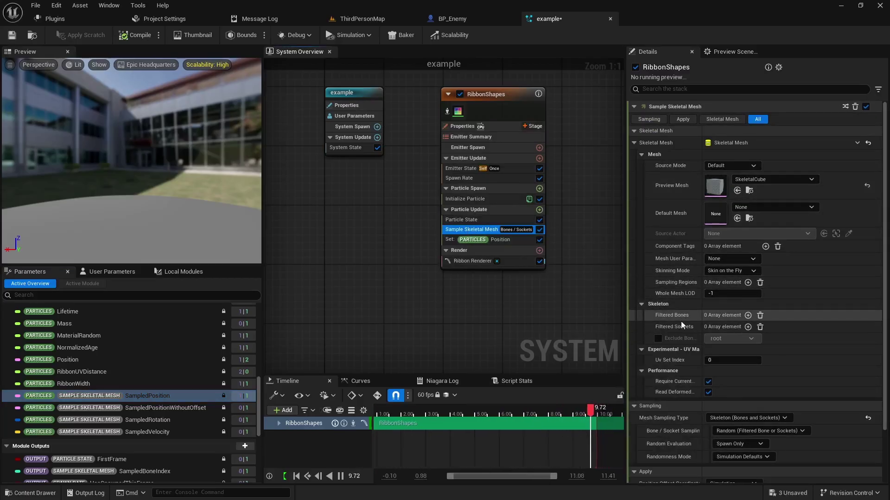
{"action": "left_click", "coordinate": [749, 190]}
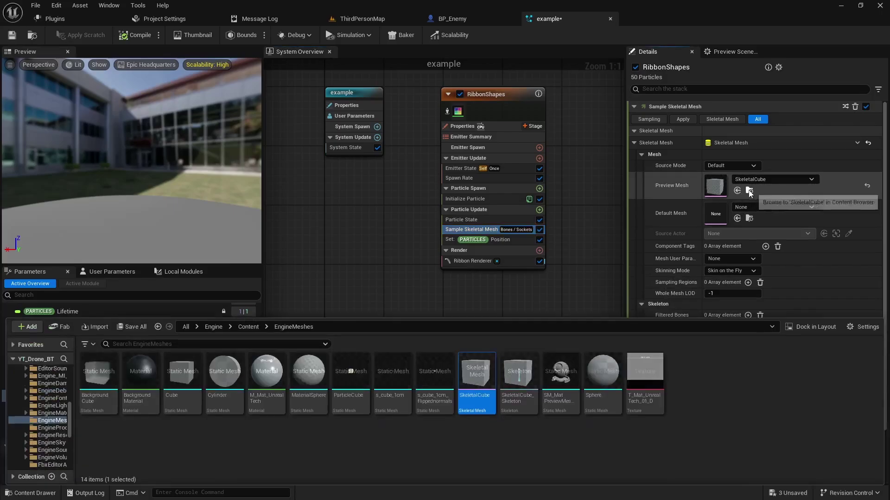
{"action": "double_click", "coordinate": [477, 379]}
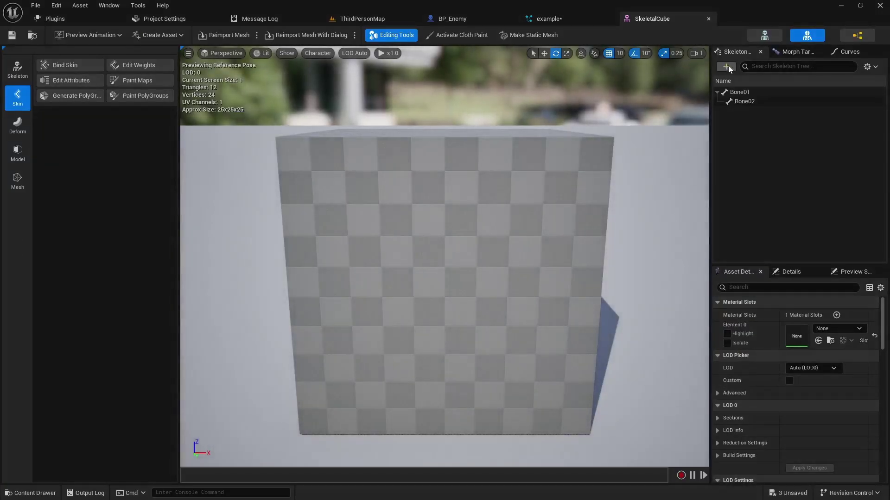
{"action": "left_click", "coordinate": [764, 35]}
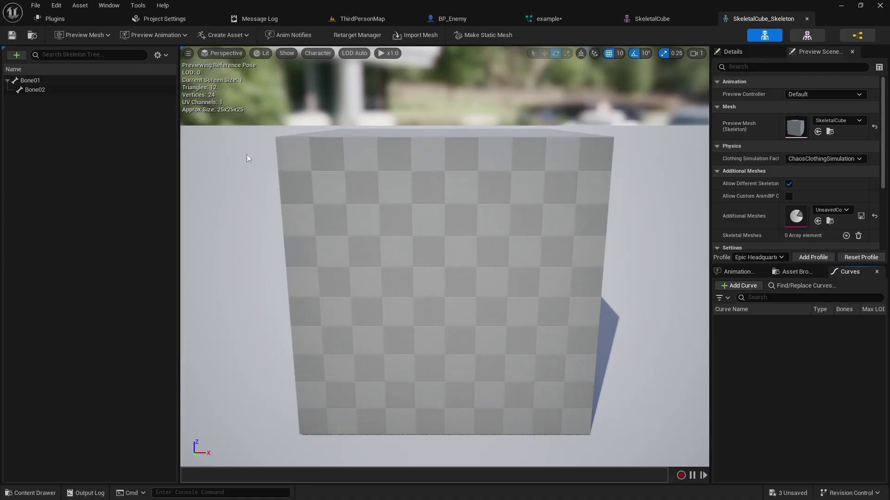
Step: Turn on the display of sockets in the SkeletalCube skeleton's viewport
{"action": "left_click", "coordinate": [318, 54]}
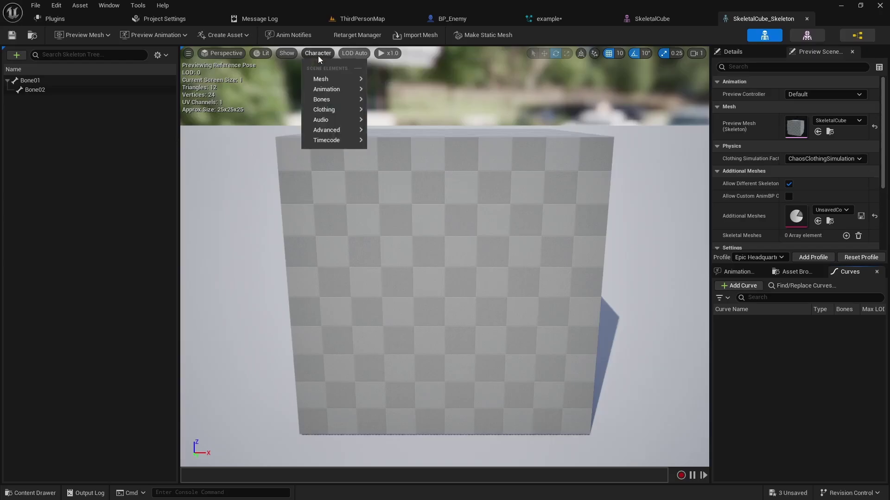
{"action": "mouse_move", "coordinate": [332, 99]}
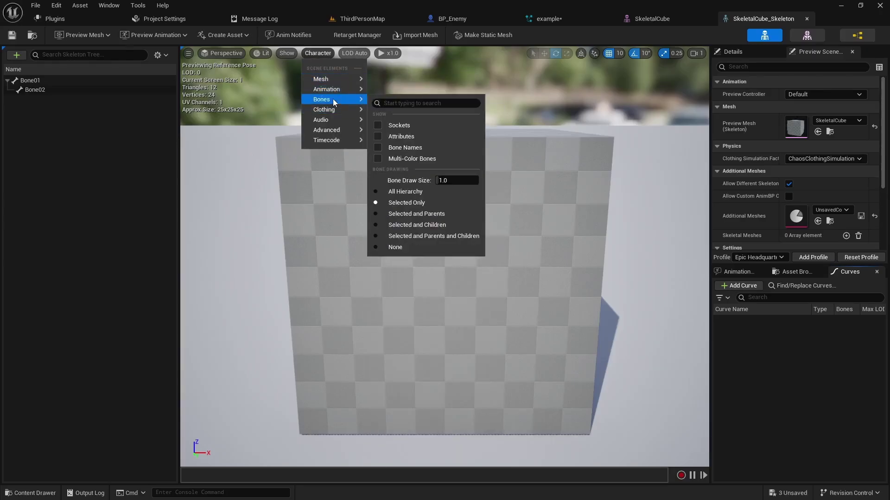
{"action": "left_click", "coordinate": [378, 125]}
{"action": "scroll", "coordinate": [555, 281], "scroll_direction": "down", "scroll_amount": 8}
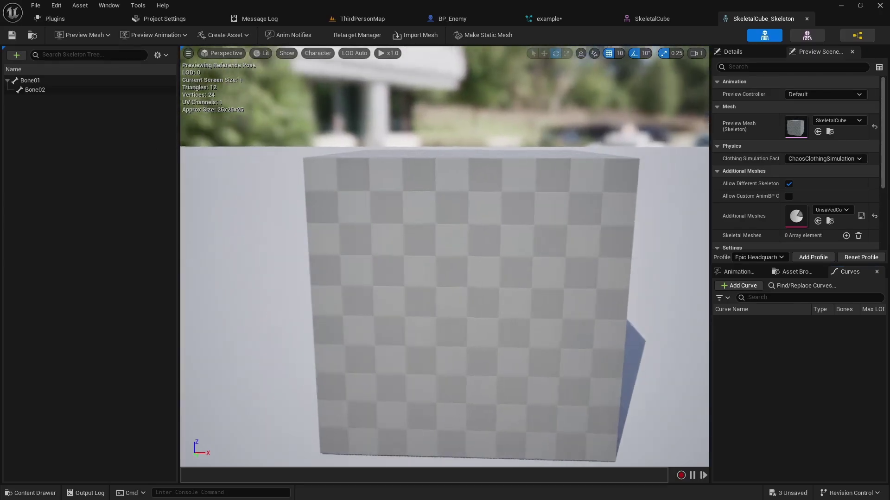
{"action": "scroll", "coordinate": [476, 245], "scroll_direction": "up", "scroll_amount": 3}
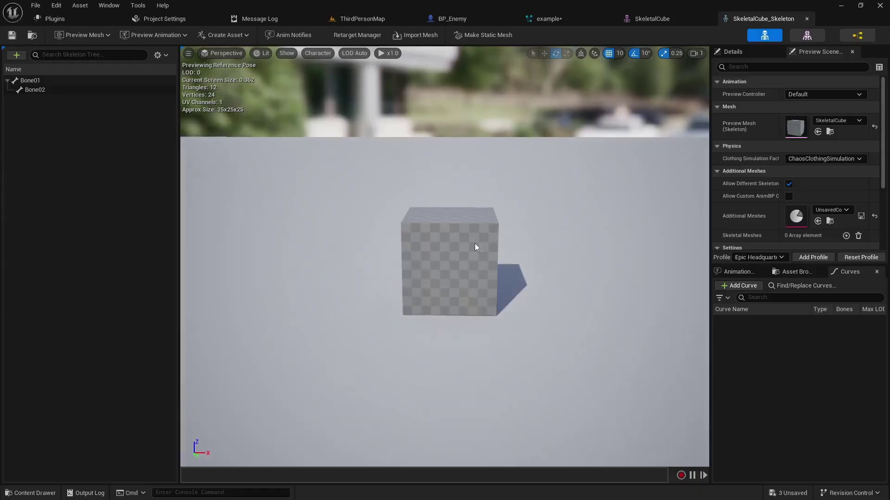
Step: Add a socket to Bone02 and, in the front view, move it straight up about 30 cm so it sits above the cube
{"action": "right_click", "coordinate": [37, 90]}
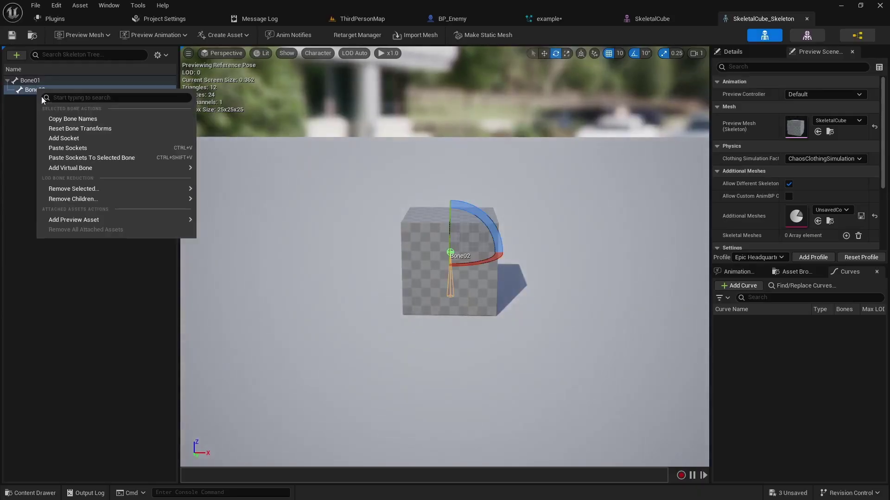
{"action": "left_click", "coordinate": [68, 139]}
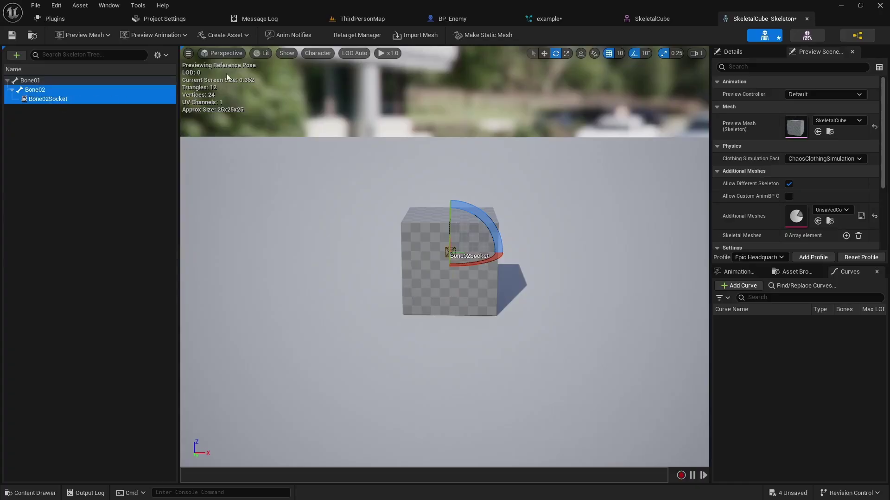
{"action": "left_click", "coordinate": [221, 53]}
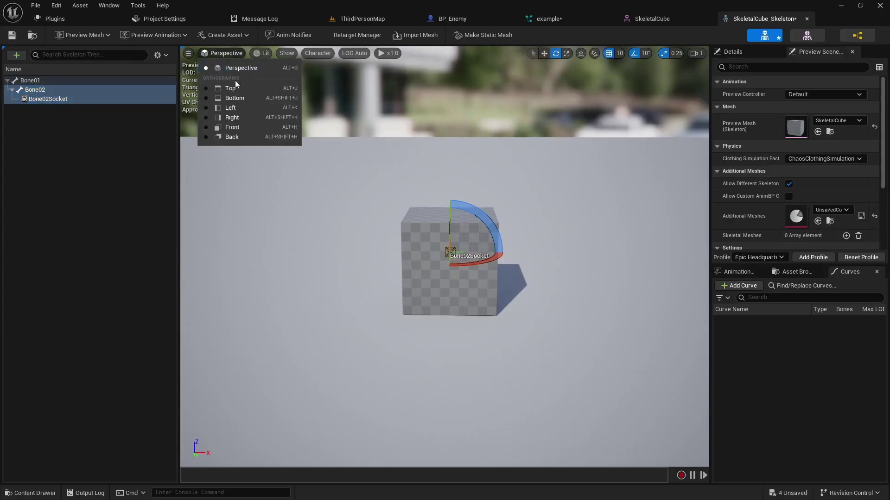
{"action": "left_click", "coordinate": [238, 127]}
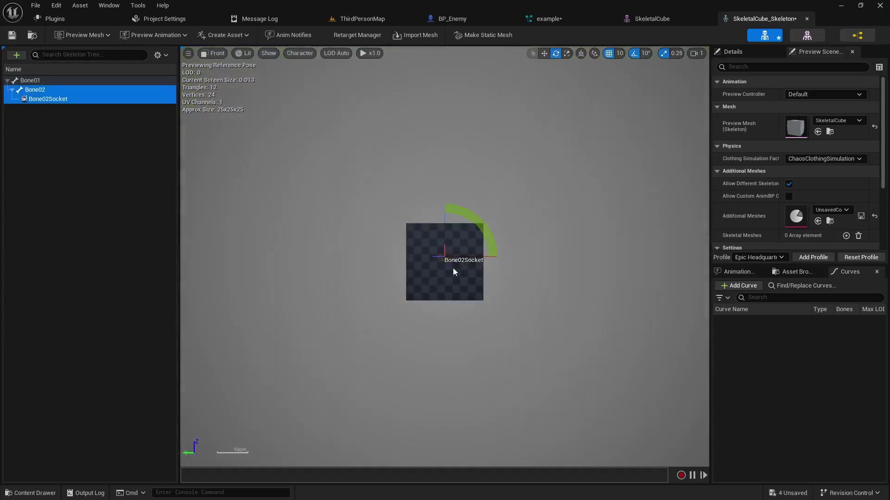
{"action": "right_click_drag", "start_coordinate": [508, 311], "coordinate": [512, 298]}
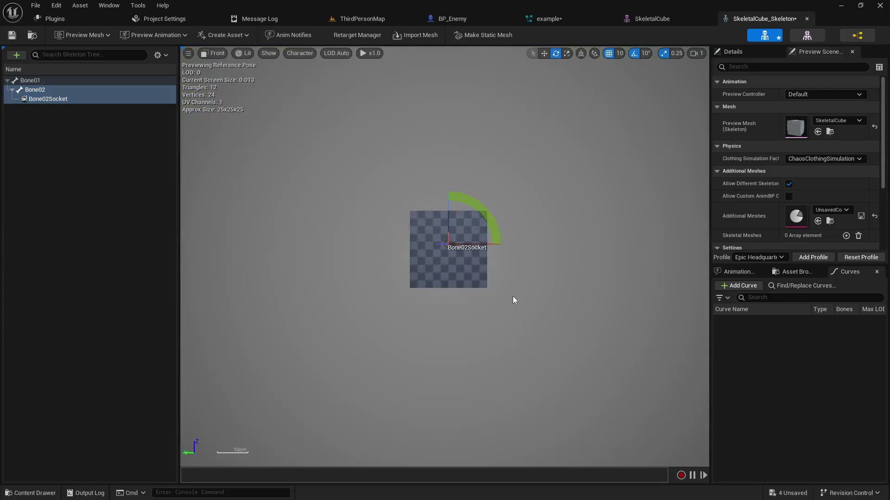
{"action": "key", "text": "w"}
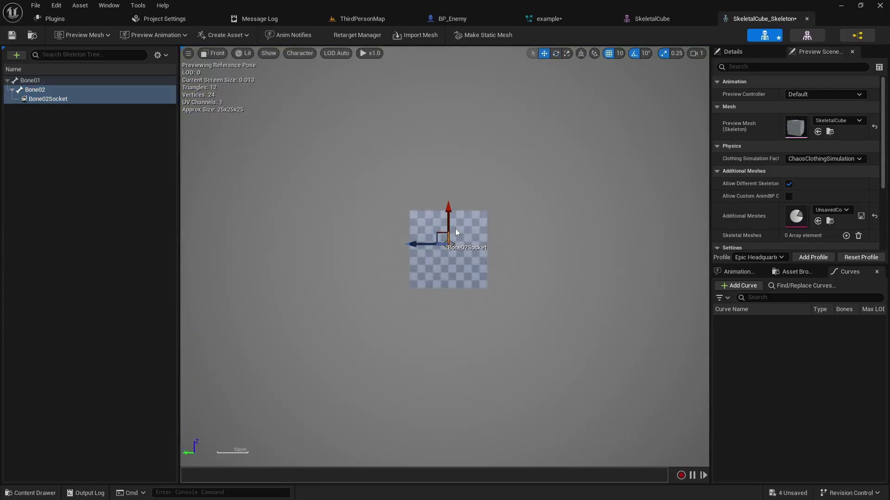
{"action": "left_click_drag", "start_coordinate": [450, 212], "coordinate": [447, 156]}
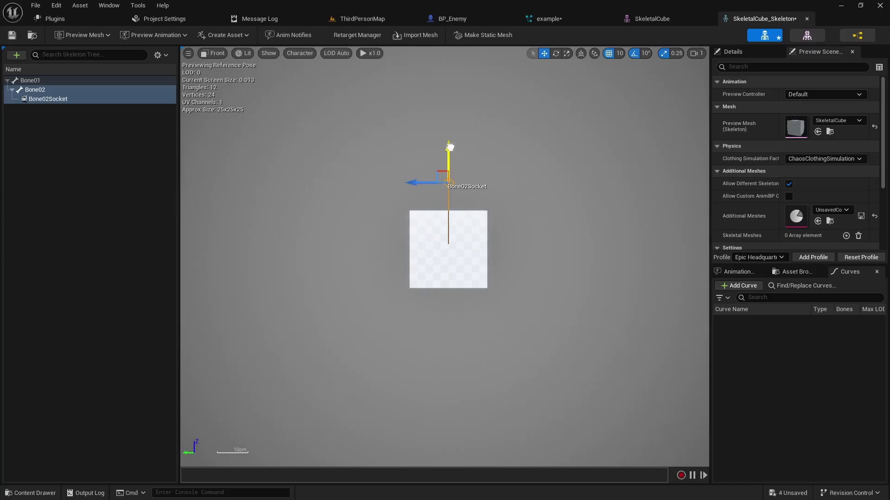
{"action": "left_click_drag", "start_coordinate": [450, 147], "coordinate": [446, 121]}
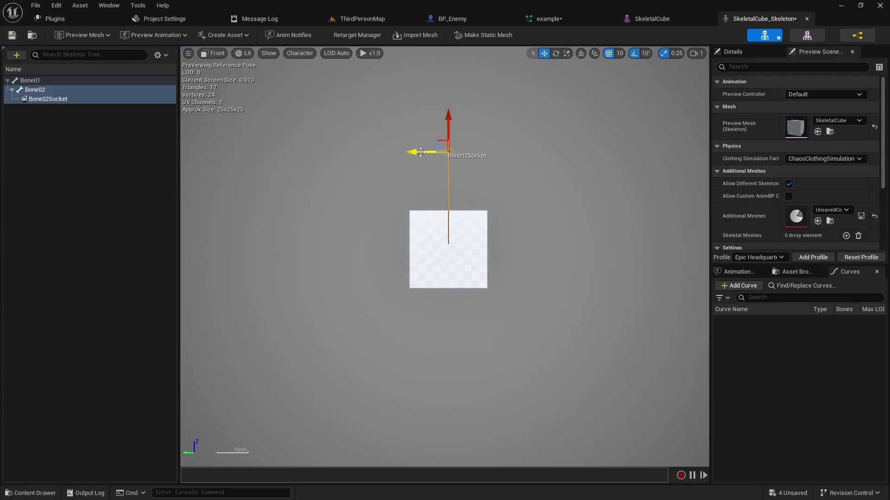
Step: Duplicate the Bone02 socket four times to each side, forming a horizontal row spaced about 10 cm apart above the cube
{"action": "left_click_drag", "start_coordinate": [418, 155], "coordinate": [395, 152], "text": "alt"}
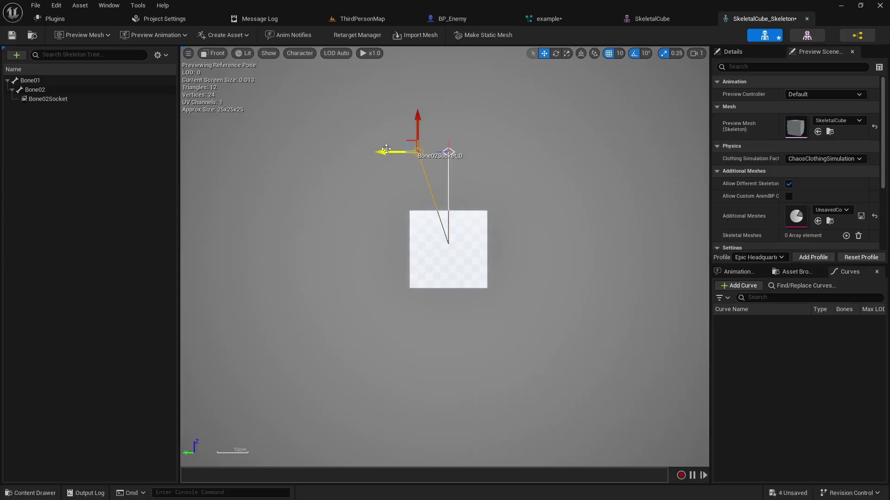
{"action": "left_click_drag", "start_coordinate": [395, 152], "coordinate": [325, 152], "text": "alt"}
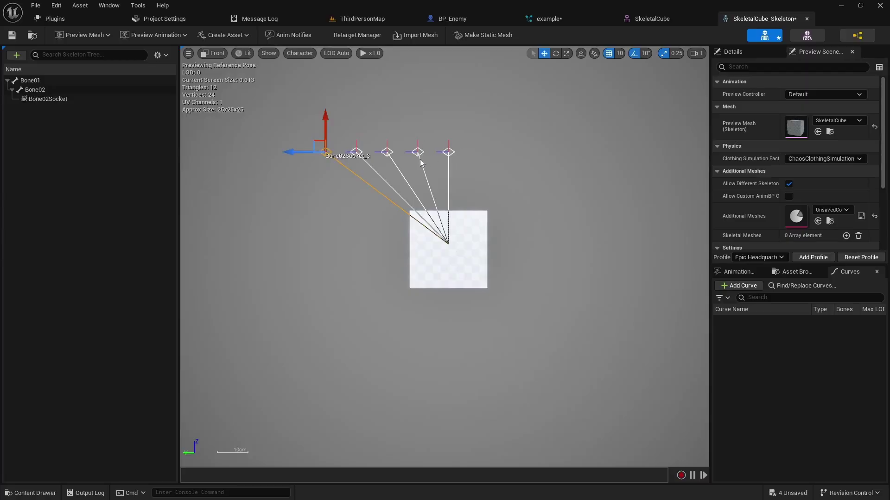
{"action": "left_click", "coordinate": [448, 152]}
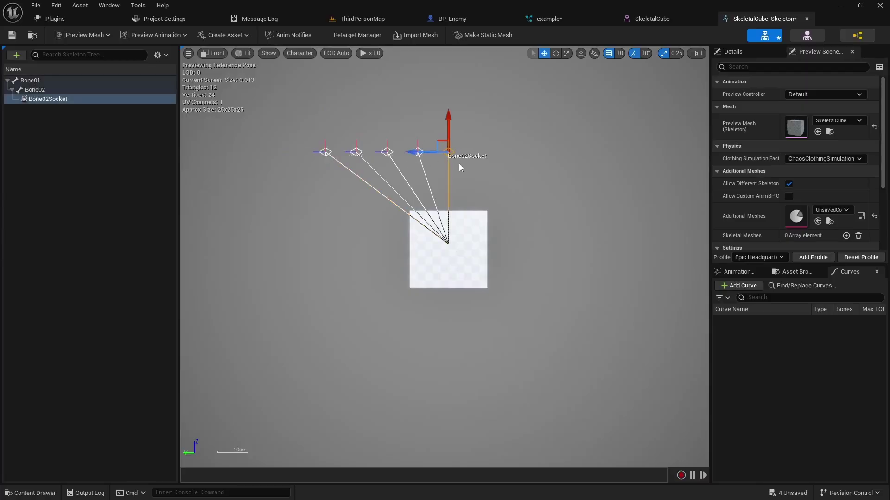
{"action": "left_click_drag", "start_coordinate": [430, 152], "coordinate": [479, 151], "text": "alt"}
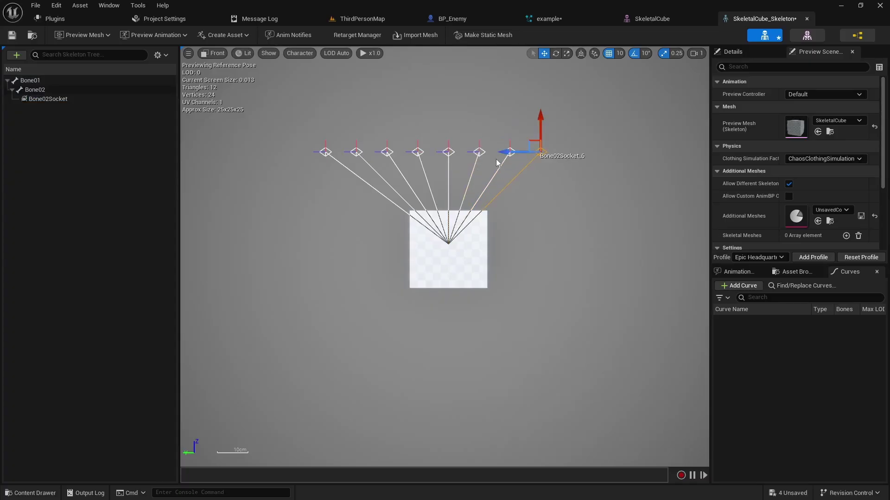
{"action": "left_click_drag", "start_coordinate": [512, 151], "coordinate": [542, 152], "text": "alt"}
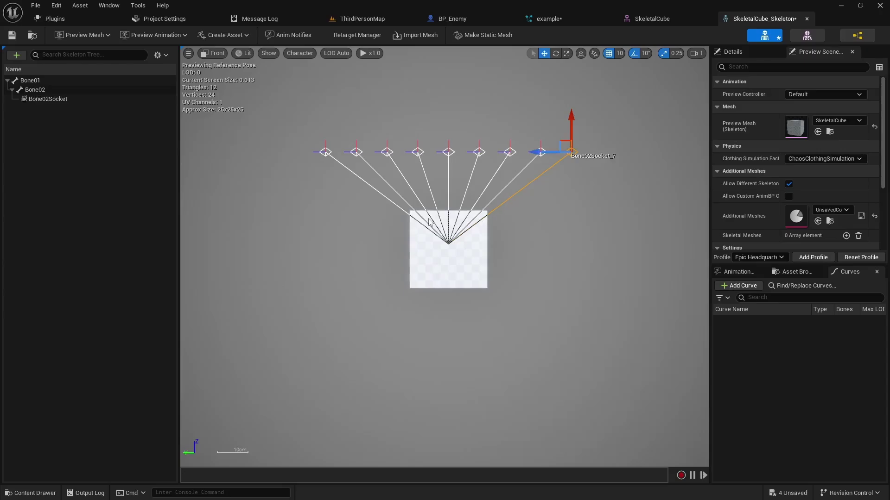
Step: Return the viewport to perspective, check the row of sockets around the cube, and save the skeleton
{"action": "left_click", "coordinate": [218, 53]}
{"action": "left_click", "coordinate": [239, 68]}
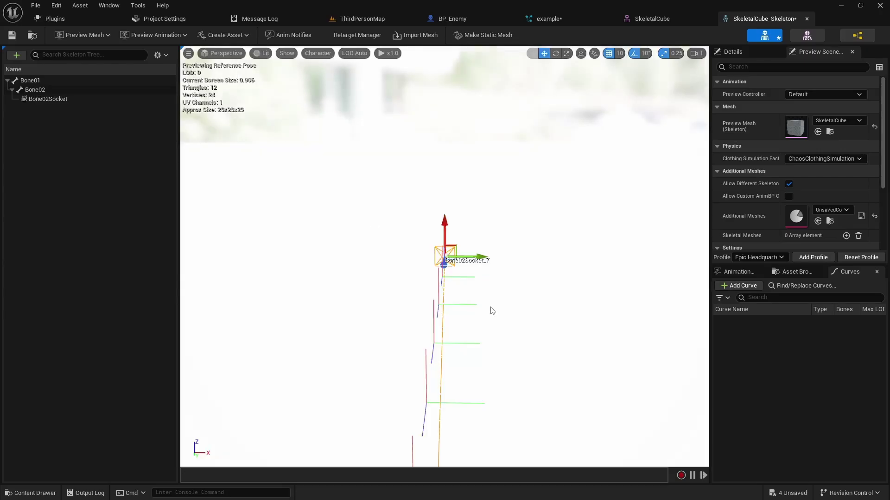
{"action": "scroll", "coordinate": [479, 305], "scroll_direction": "up", "scroll_amount": 6}
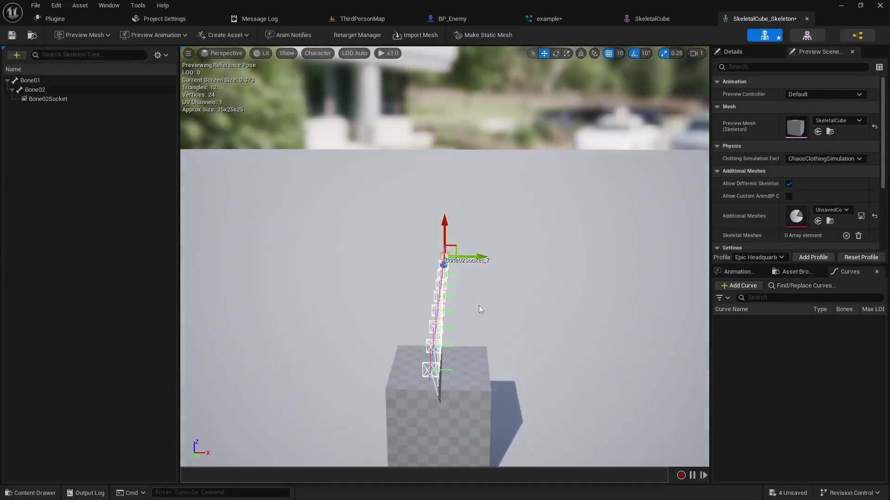
{"action": "left_click_drag", "start_coordinate": [482, 349], "coordinate": [368, 321], "text": "alt"}
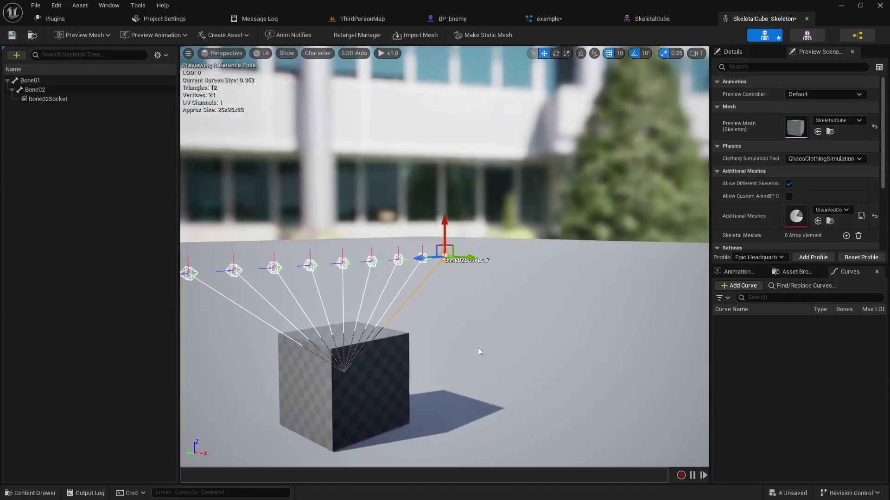
{"action": "middle_click_drag", "start_coordinate": [466, 342], "coordinate": [436, 359]}
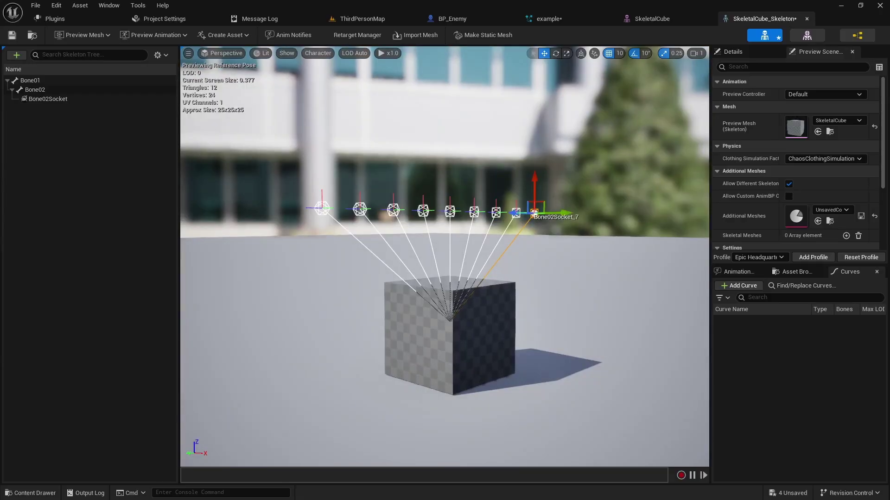
{"action": "middle_click_drag", "start_coordinate": [509, 351], "coordinate": [444, 286]}
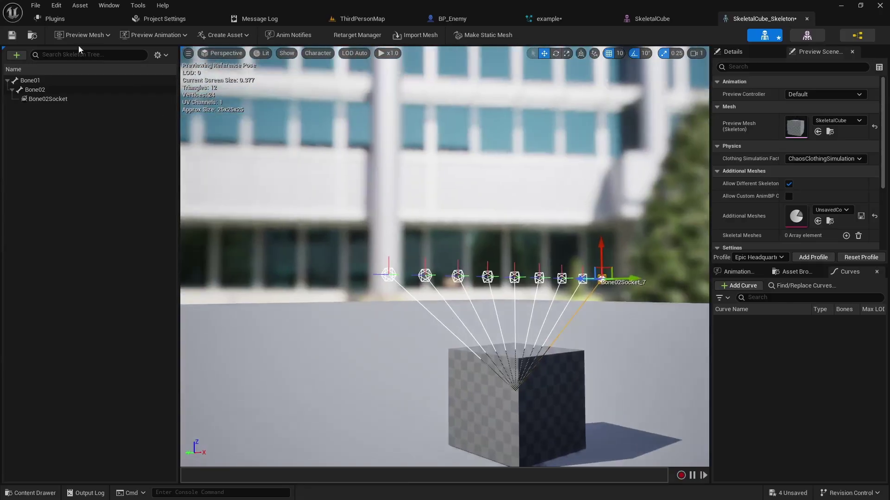
{"action": "left_click", "coordinate": [11, 34]}
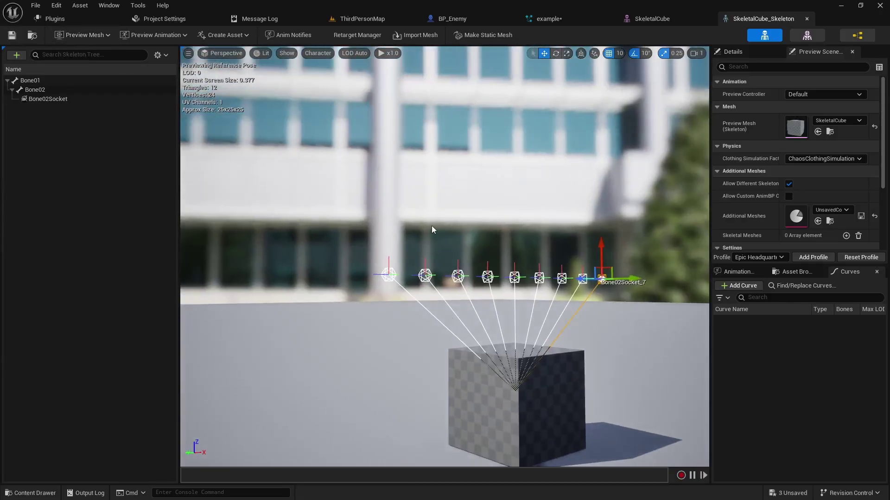
Step: In the example system's Sample Skeletal Mesh module, set the Filtered Bones element to Bone02
{"action": "left_click", "coordinate": [565, 17]}
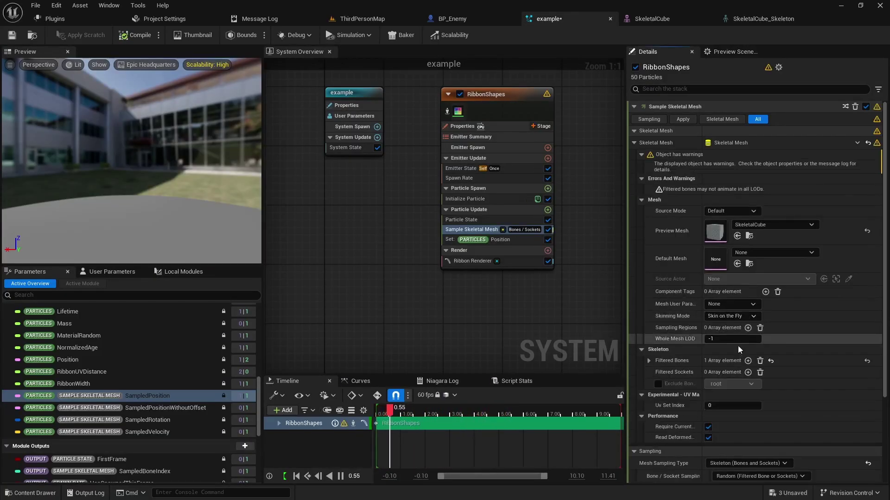
{"action": "scroll", "coordinate": [723, 353], "scroll_direction": "down", "scroll_amount": 2}
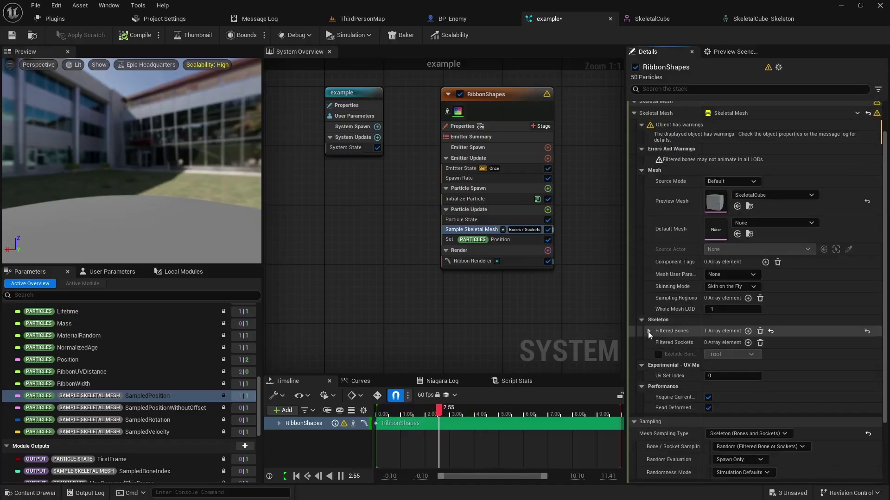
{"action": "left_click", "coordinate": [649, 330]}
{"action": "left_click", "coordinate": [720, 344]}
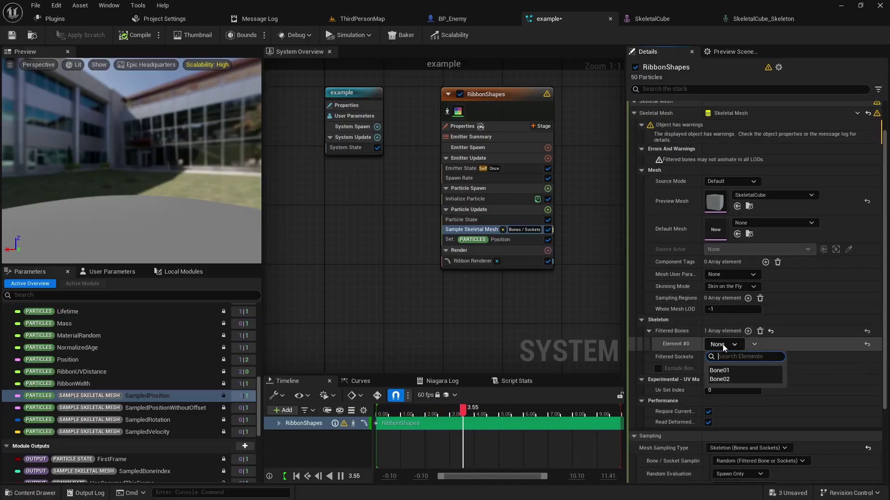
{"action": "left_click", "coordinate": [721, 380]}
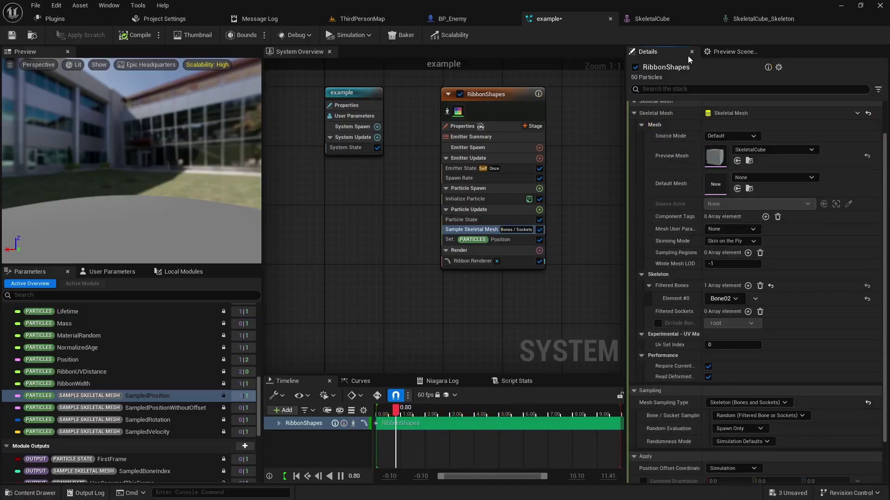
Step: Check Bone02's sockets in the skeleton, and add five elements to the Sample Skeletal Mesh module's Filtered Sockets array
{"action": "left_click", "coordinate": [752, 18]}
{"action": "left_click", "coordinate": [34, 89]}
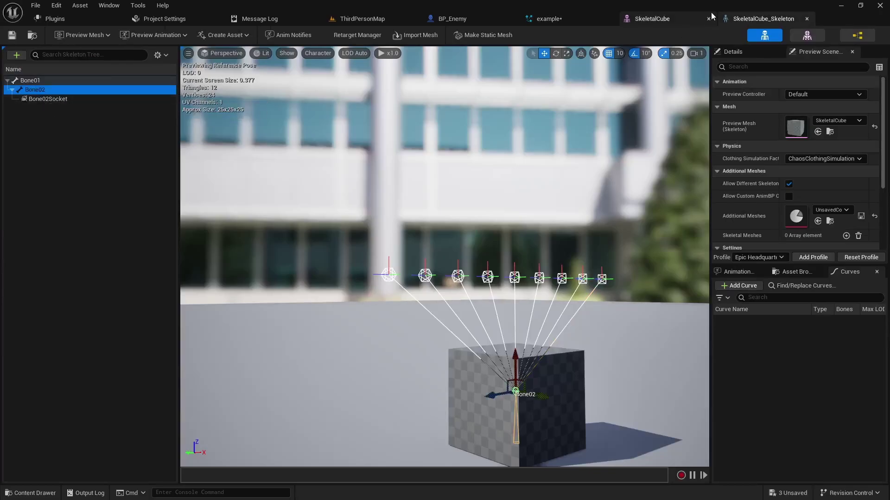
{"action": "left_click", "coordinate": [549, 18]}
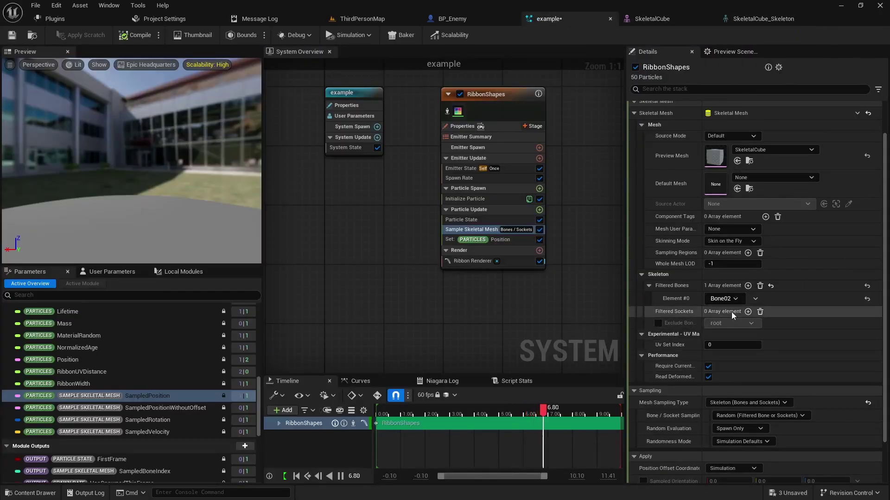
{"action": "scroll", "coordinate": [731, 312], "scroll_direction": "down", "scroll_amount": 1}
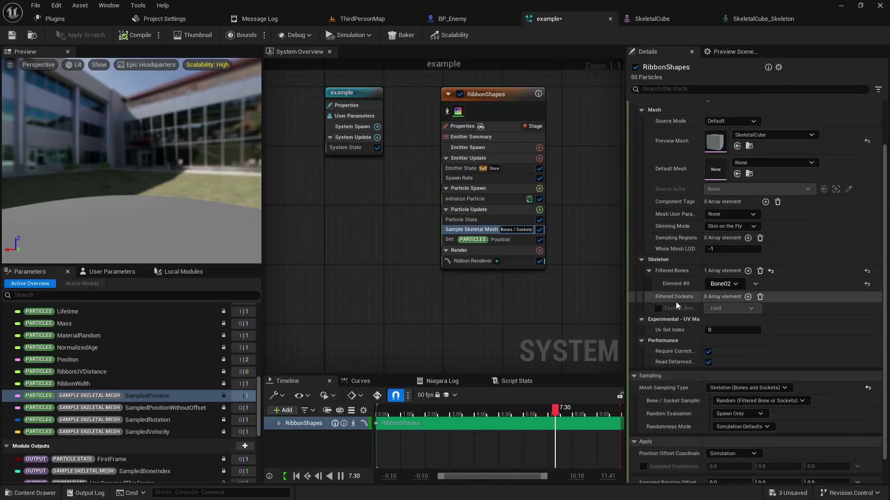
{"action": "left_click", "coordinate": [751, 298]}
{"action": "left_click", "coordinate": [750, 298]}
{"action": "left_click", "coordinate": [649, 298]}
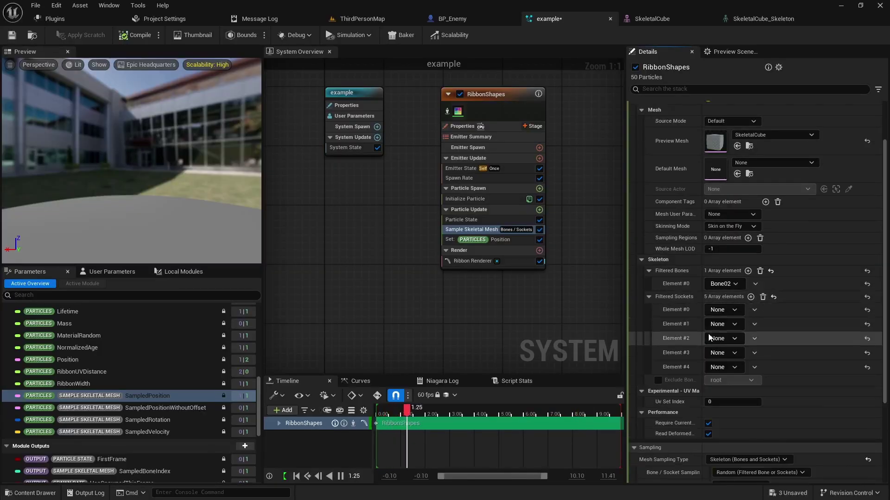
Step: Set the five Filtered Sockets elements to Bone02Socket, Bone02Socket_0, Bone02Socket_1, Bone02Socket_2 and Bone02Socket_3 in order
{"action": "scroll", "coordinate": [714, 335], "scroll_direction": "down", "scroll_amount": 1}
{"action": "scroll", "coordinate": [741, 310], "scroll_direction": "down", "scroll_amount": 2}
{"action": "left_click", "coordinate": [725, 265]}
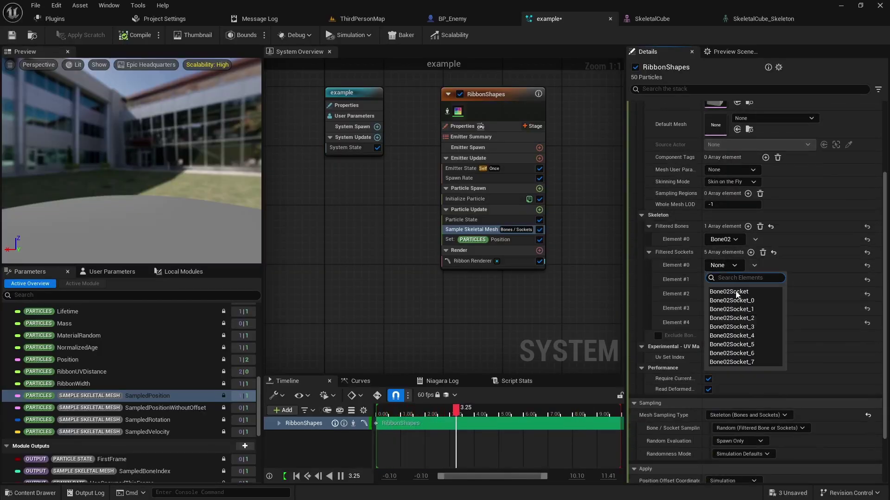
{"action": "left_click", "coordinate": [736, 292]}
{"action": "left_click", "coordinate": [719, 280]}
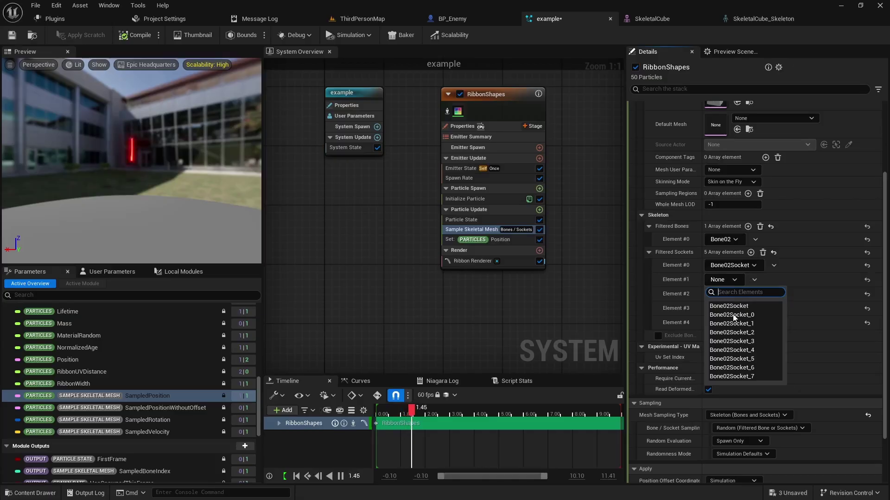
{"action": "left_click", "coordinate": [732, 315]}
{"action": "left_click", "coordinate": [727, 295]}
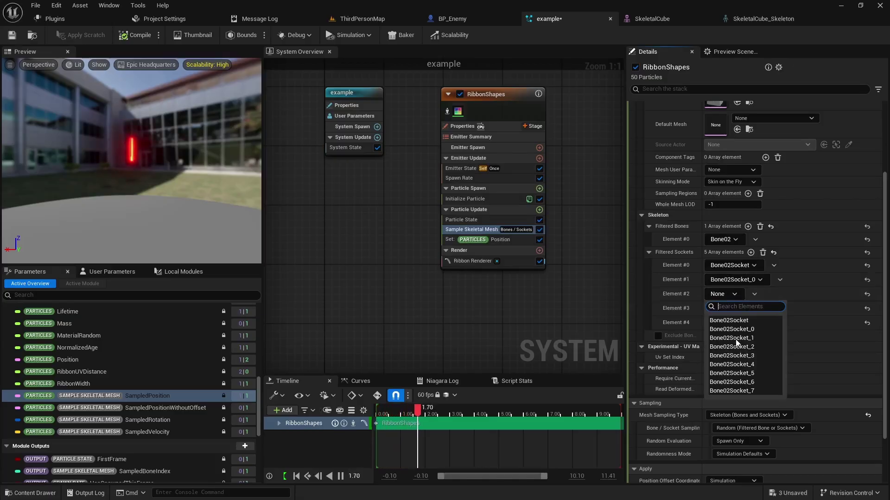
{"action": "left_click", "coordinate": [737, 340]}
{"action": "left_click", "coordinate": [731, 309]}
{"action": "left_click", "coordinate": [736, 361]}
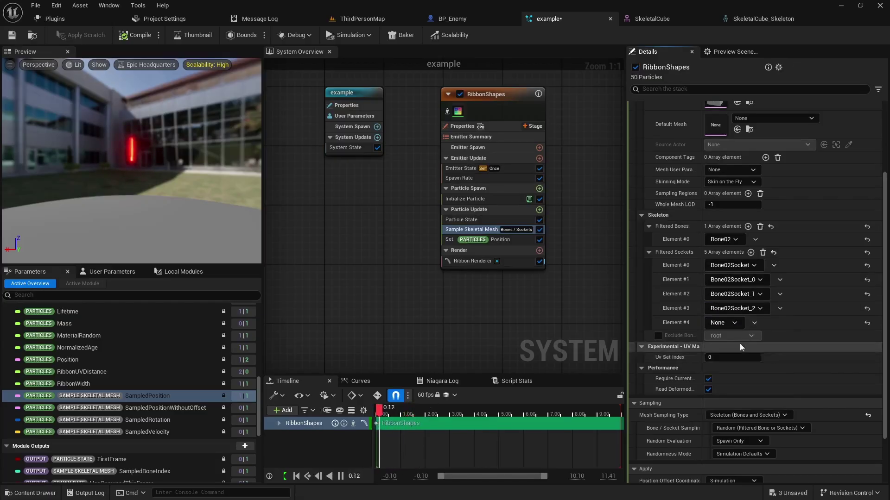
{"action": "left_click", "coordinate": [735, 322]}
{"action": "left_click", "coordinate": [739, 378]}
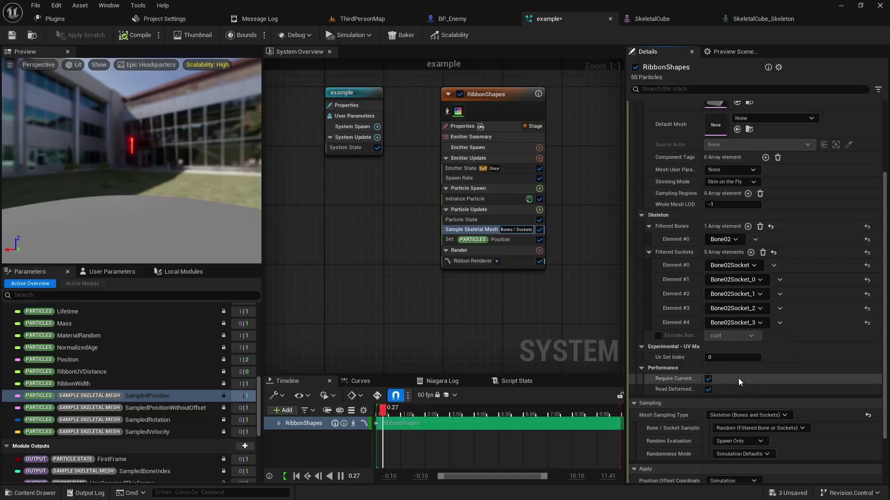
Step: Add four more Filtered Sockets elements and set them to Bone02Socket_4, Bone02Socket_5, Bone02Socket_6 and Bone02Socket_7 in order
{"action": "left_click", "coordinate": [751, 253]}
{"action": "left_click", "coordinate": [750, 253]}
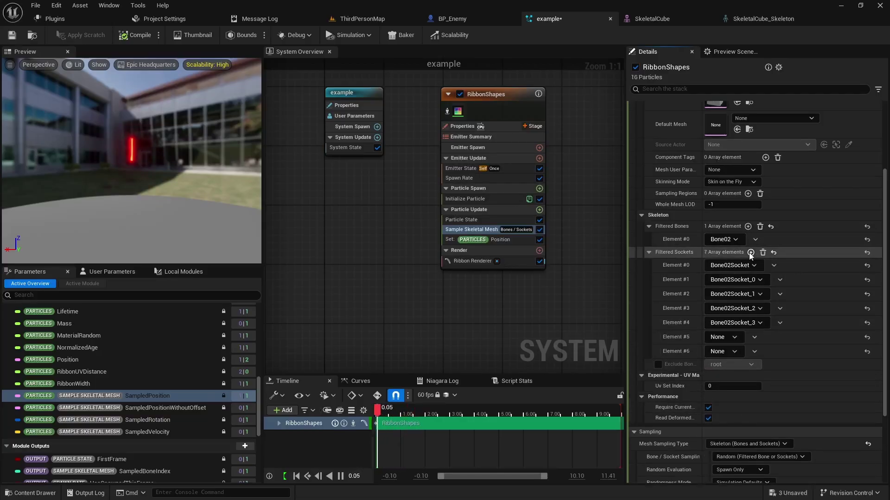
{"action": "left_click", "coordinate": [751, 252]}
{"action": "left_click", "coordinate": [721, 336]}
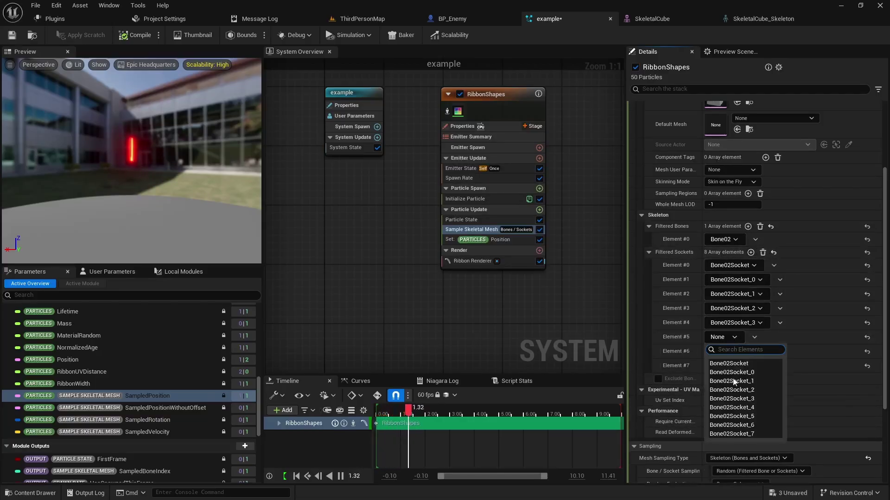
{"action": "left_click", "coordinate": [734, 410]}
{"action": "left_click", "coordinate": [722, 351]}
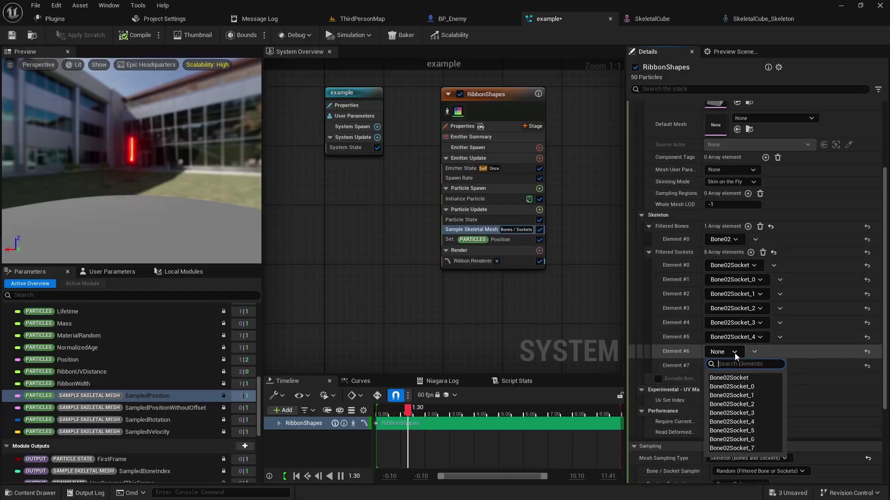
{"action": "left_click", "coordinate": [740, 431]}
{"action": "left_click", "coordinate": [734, 367]}
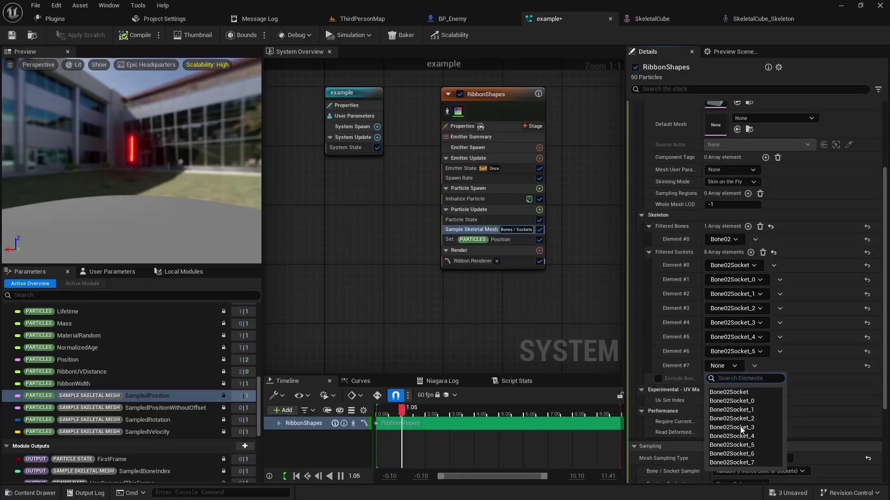
{"action": "left_click", "coordinate": [740, 454]}
{"action": "left_click", "coordinate": [750, 253]}
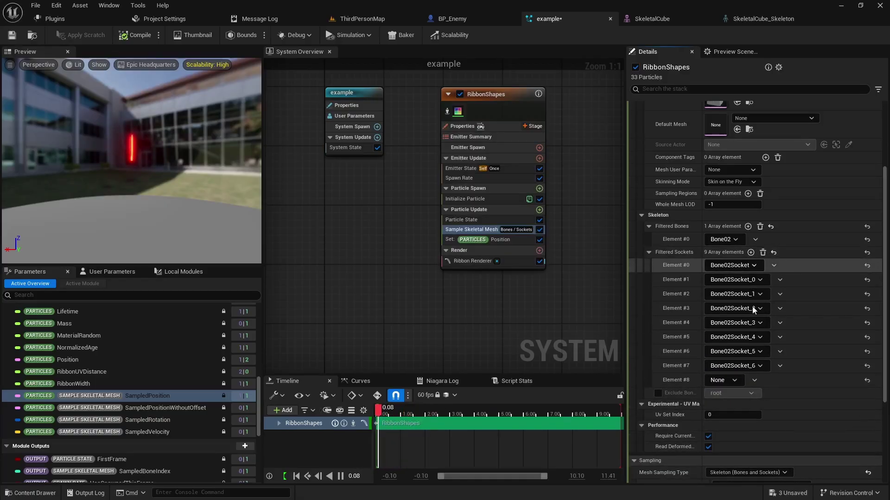
{"action": "left_click", "coordinate": [722, 380]}
{"action": "left_click", "coordinate": [739, 476]}
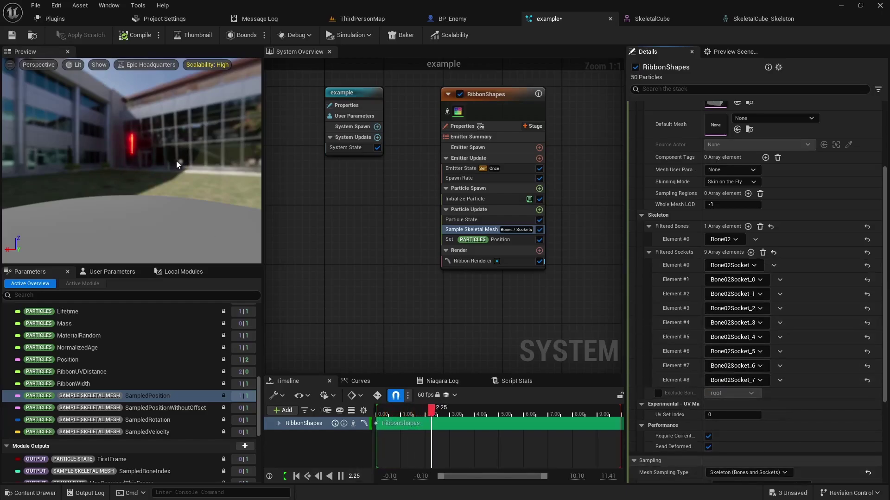
Step: Try a SpawnRate of 50 in the emitter's Spawn Rate module, and restore it to 500
{"action": "left_click_drag", "start_coordinate": [176, 162], "coordinate": [178, 162]}
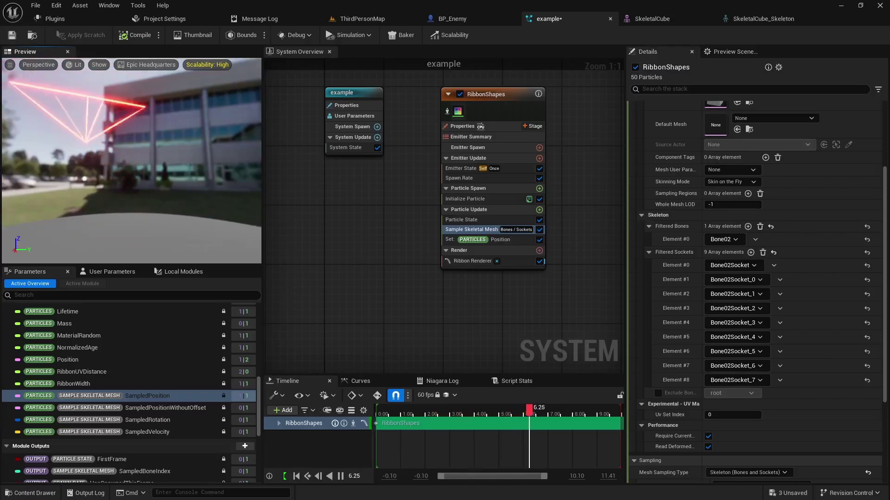
{"action": "left_click_drag", "start_coordinate": [178, 163], "coordinate": [153, 158]}
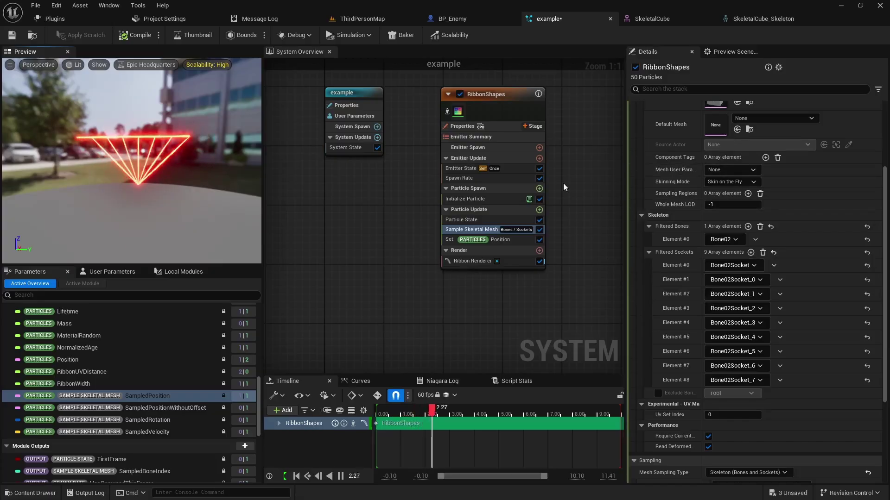
{"action": "left_click", "coordinate": [468, 178]}
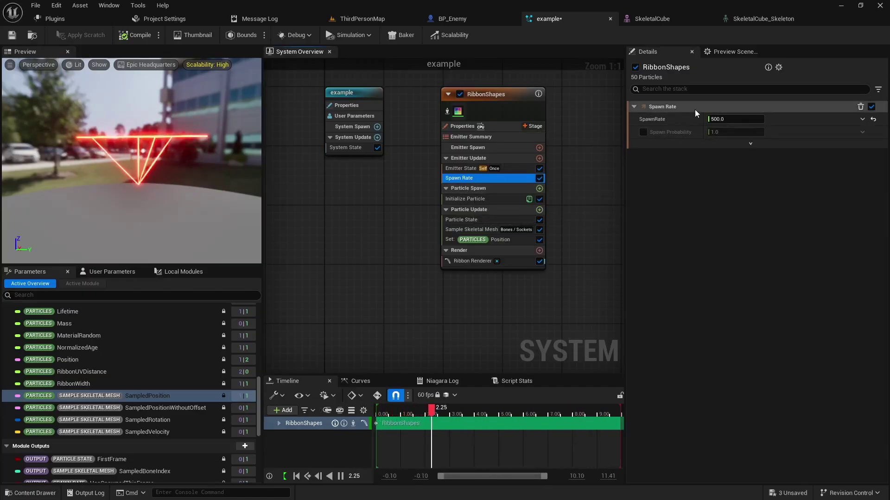
{"action": "left_click", "coordinate": [727, 119]}
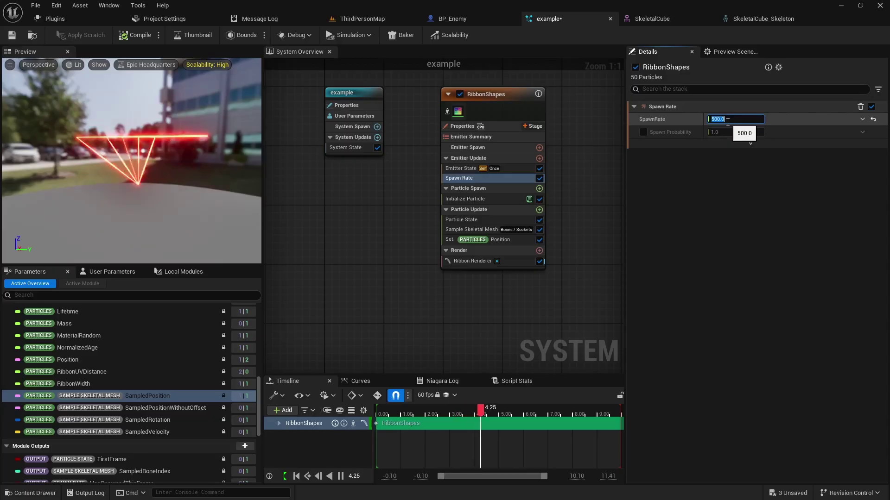
{"action": "type", "text": "50"}
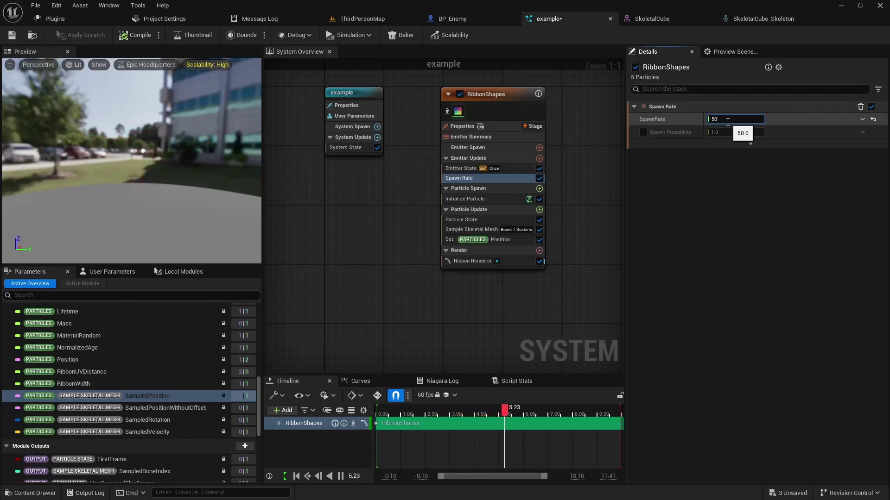
{"action": "type", "text": "0"}
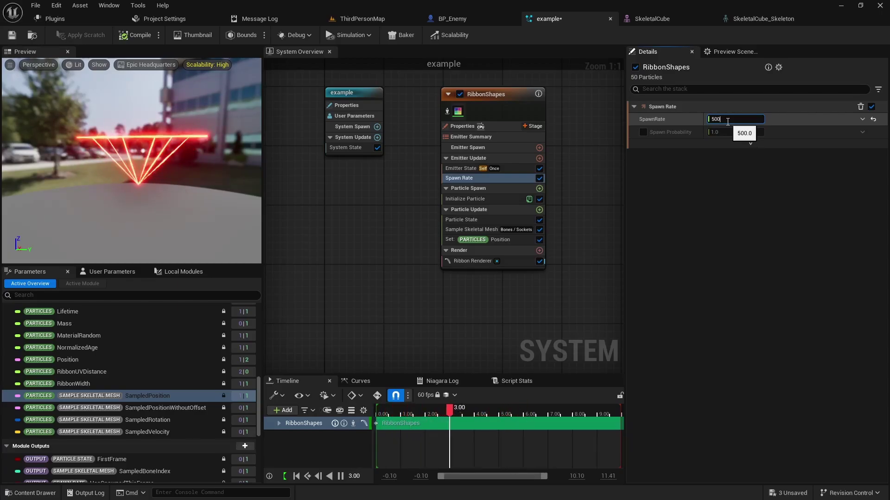
Step: In the Initialize Particle module, try other Lifetime values before restoring 0.1, and test a Ribbon Width of 5
{"action": "left_click", "coordinate": [484, 199]}
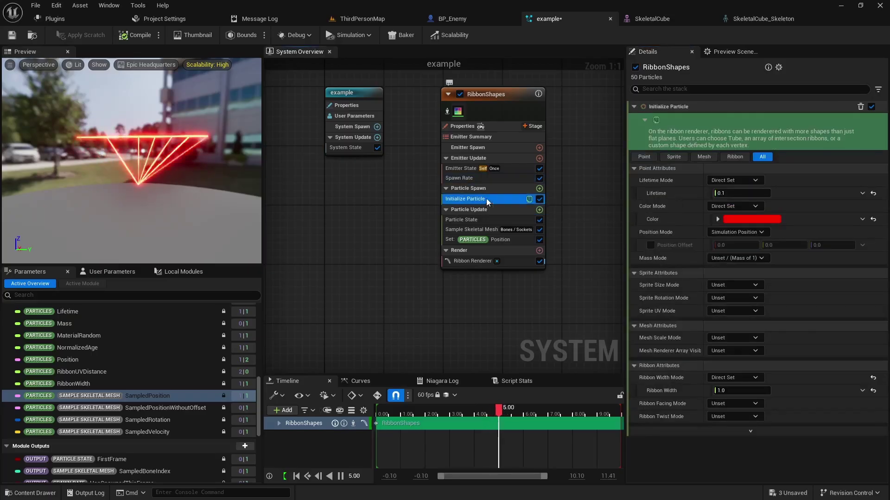
{"action": "left_click", "coordinate": [732, 194]}
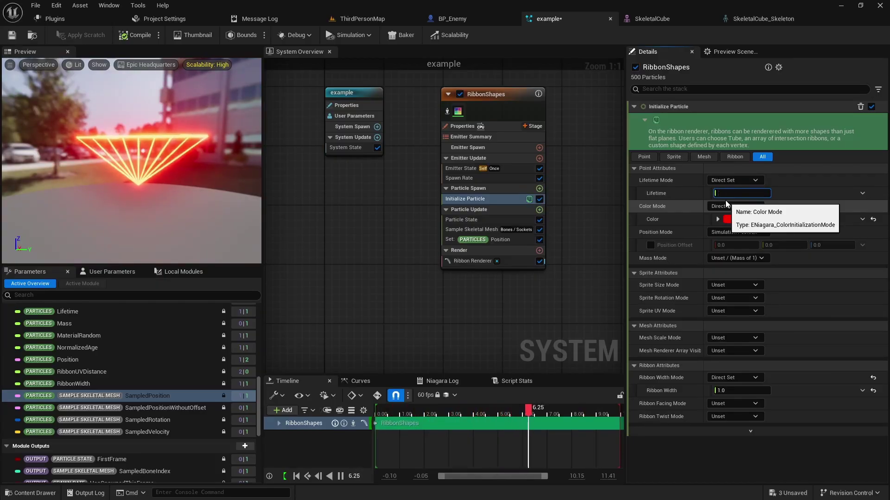
{"action": "type", "text": ".5"}
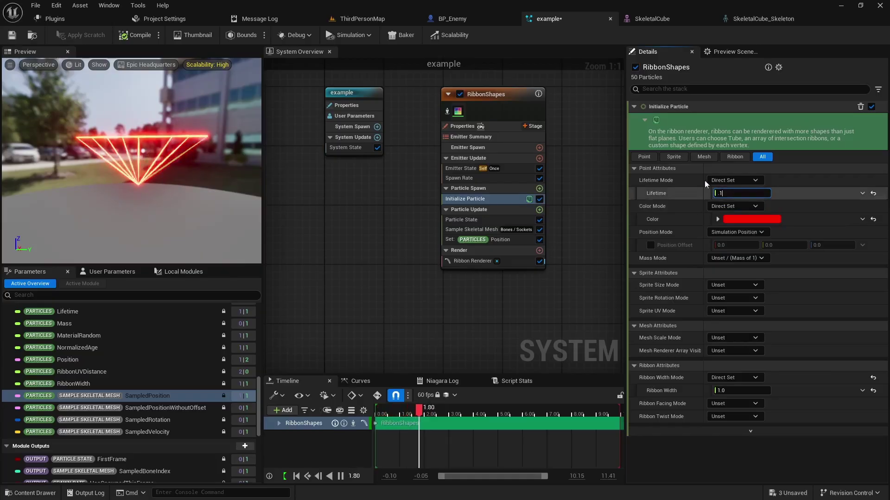
{"action": "left_click", "coordinate": [741, 391]}
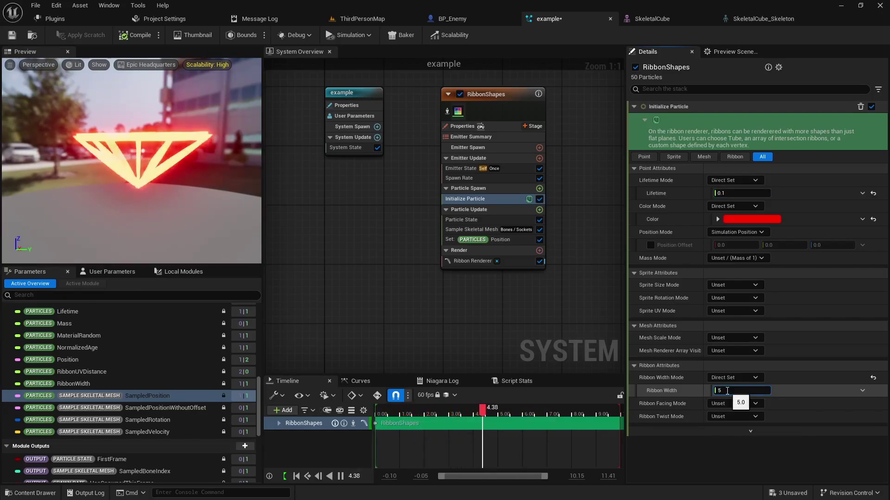
Step: Try Curve Tension values of about 0.56 and 0.24 in the Ribbon Renderer, and restore it to 0.99
{"action": "left_click", "coordinate": [473, 262]}
{"action": "scroll", "coordinate": [744, 327], "scroll_direction": "down", "scroll_amount": 5}
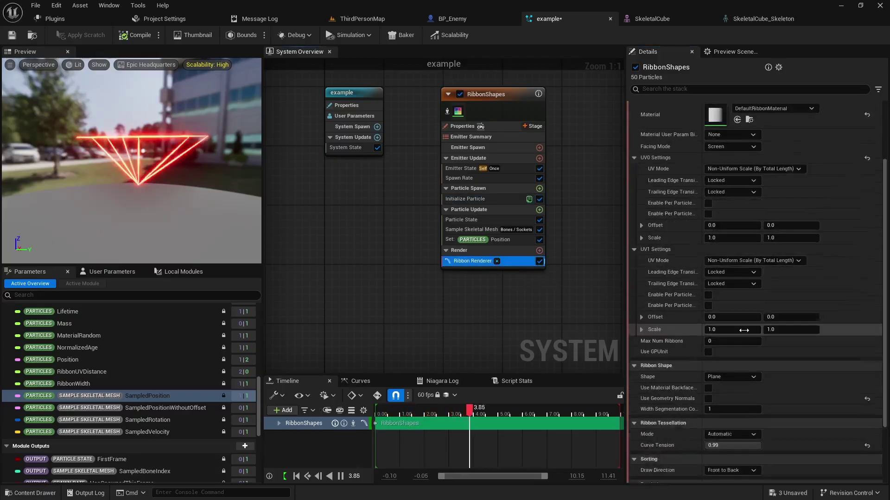
{"action": "left_click_drag", "start_coordinate": [746, 418], "coordinate": [742, 418]}
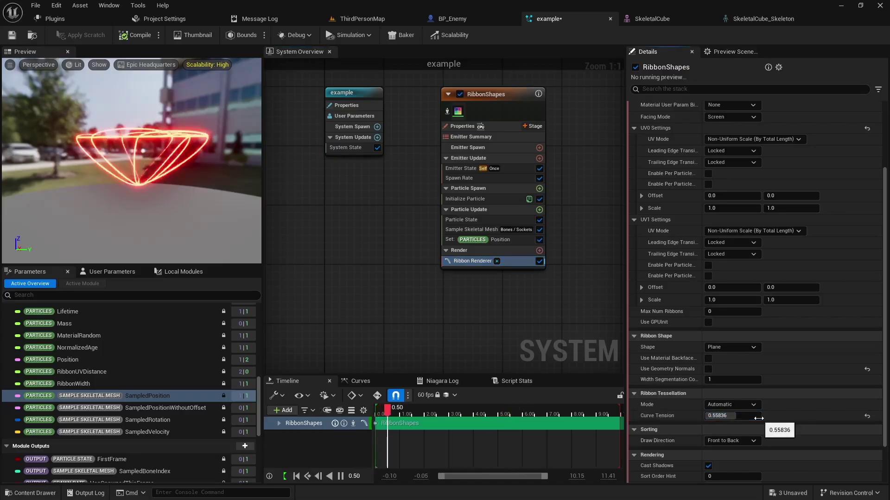
{"action": "left_click_drag", "start_coordinate": [759, 419], "coordinate": [735, 419]}
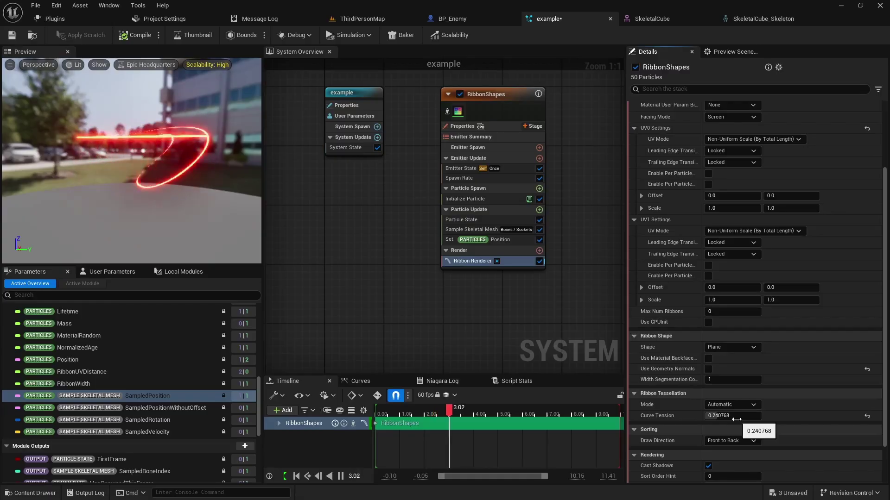
{"action": "left_click_drag", "start_coordinate": [736, 420], "coordinate": [791, 419]}
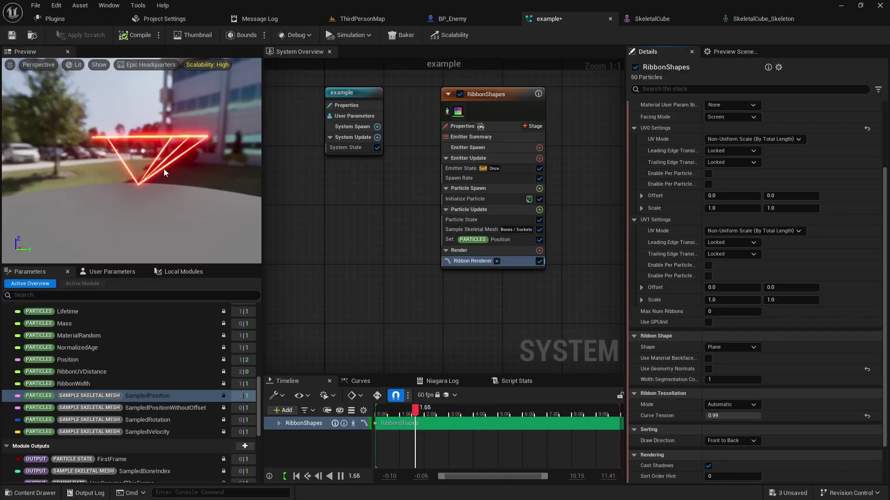
Step: Check the ribbon shape from another angle in the preview and save the example system
{"action": "left_click_drag", "start_coordinate": [162, 192], "coordinate": [183, 178]}
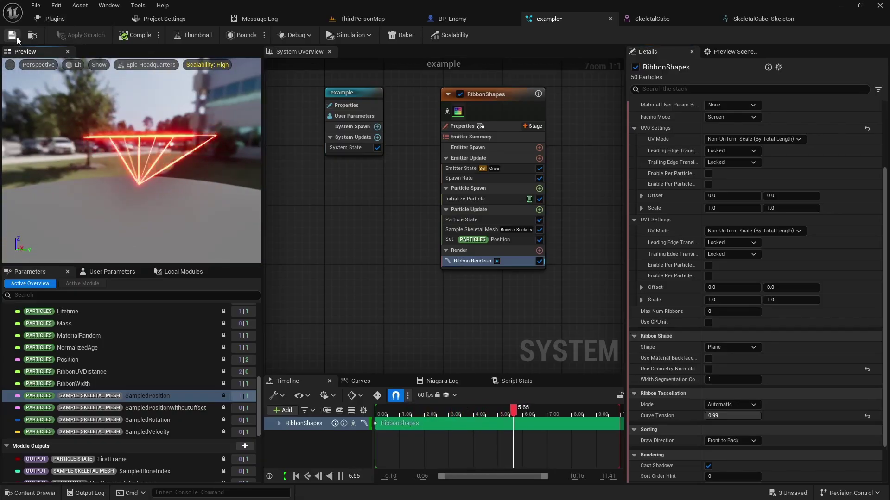
{"action": "key", "text": "ctrl+s"}
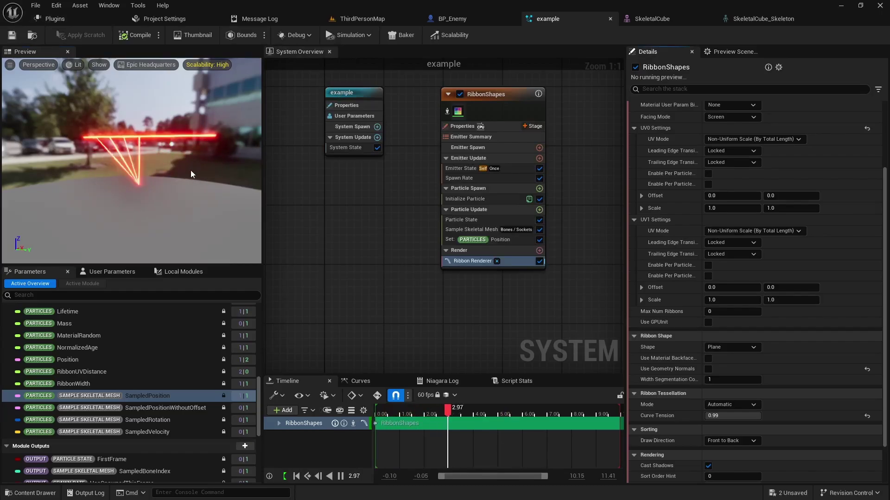
{"action": "mouse_move", "coordinate": [482, 231]}
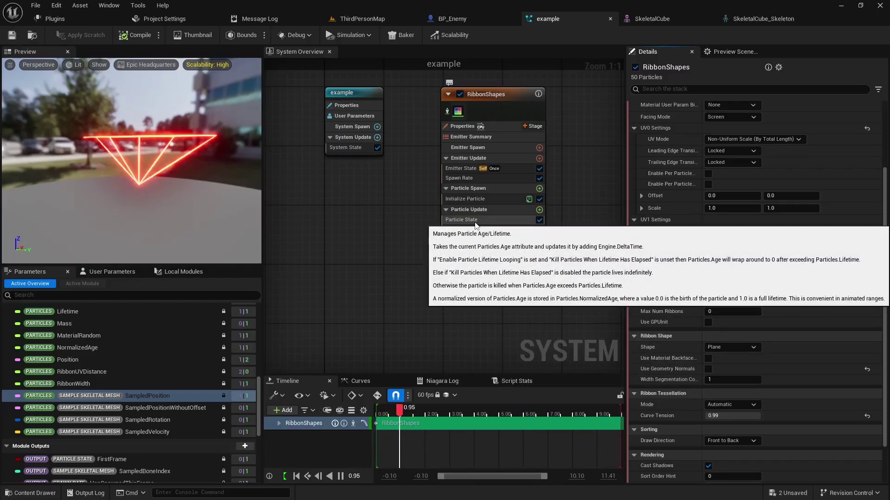
Step: In the BP_Enemy blueprint, add a SkeletalCube skeletal mesh component under the drone's Mesh component
{"action": "left_click", "coordinate": [450, 18]}
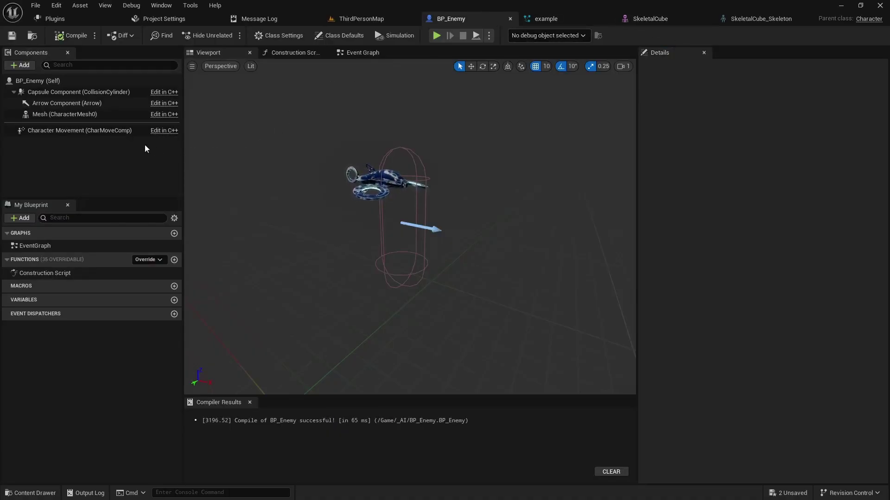
{"action": "left_click", "coordinate": [82, 115]}
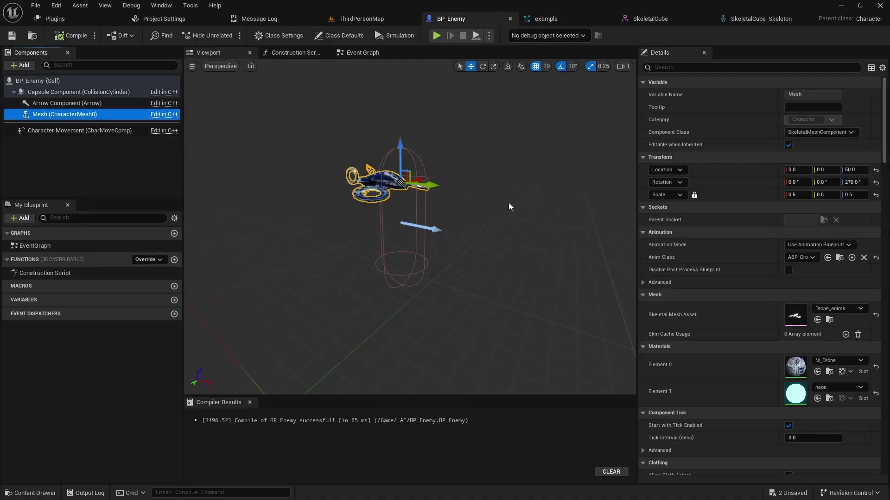
{"action": "left_click", "coordinate": [22, 66]}
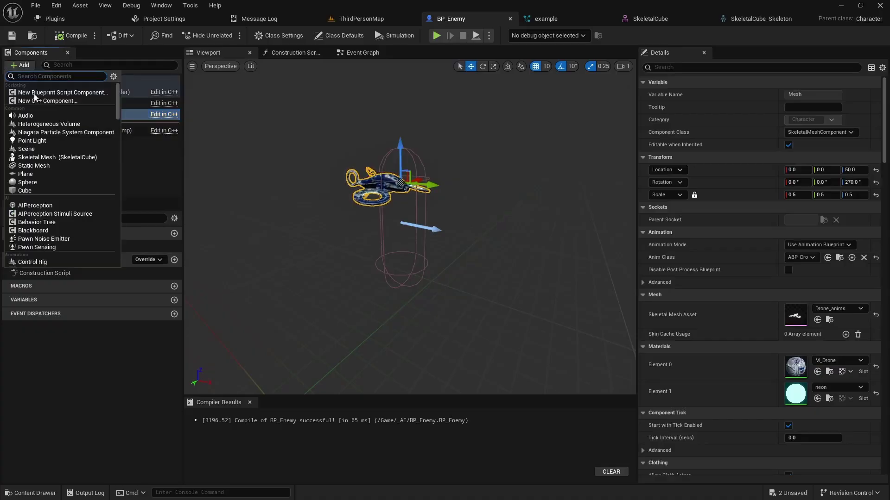
{"action": "left_click", "coordinate": [50, 158]}
{"action": "left_click", "coordinate": [96, 126]}
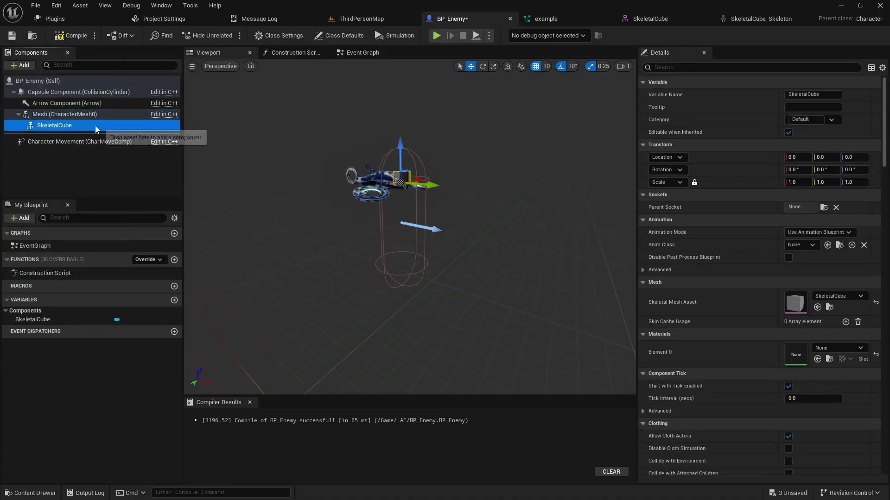
Step: Find SkeletalCube among the new component's skeletal mesh assets and view that mesh in its own editor
{"action": "left_click", "coordinate": [850, 299]}
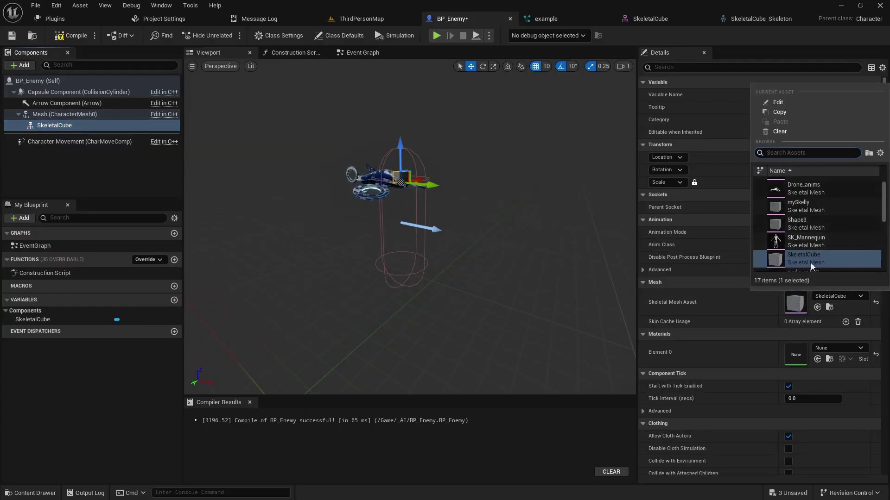
{"action": "scroll", "coordinate": [810, 266], "scroll_direction": "down", "scroll_amount": 1}
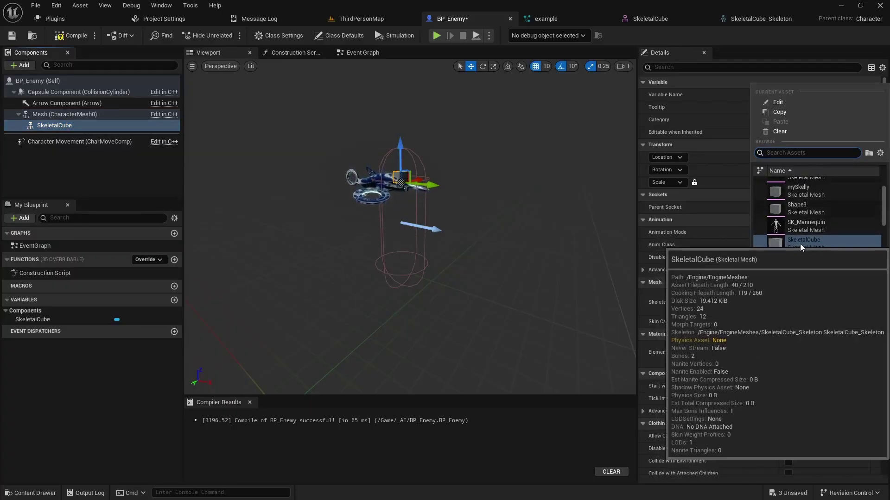
{"action": "double_click", "coordinate": [799, 244]}
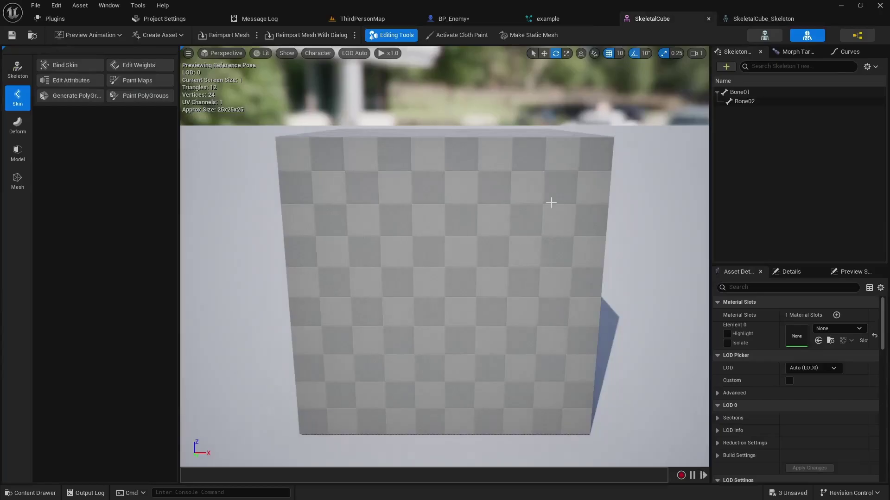
Step: Return to the BP_Enemy blueprint and attach the SkeletalCube component to the drone's eye socket
{"action": "left_click", "coordinate": [455, 22]}
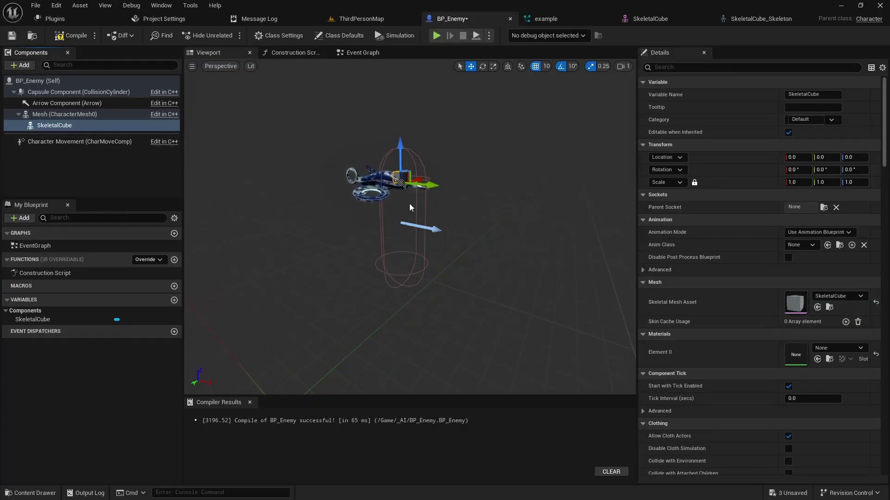
{"action": "scroll", "coordinate": [410, 204], "scroll_direction": "up", "scroll_amount": 5}
{"action": "mouse_move", "coordinate": [391, 145]}
{"action": "right_mouse_down"}
{"action": "mouse_move", "coordinate": [383, 149]}
{"action": "mouse_move", "coordinate": [391, 145]}
{"action": "right_mouse_up"}
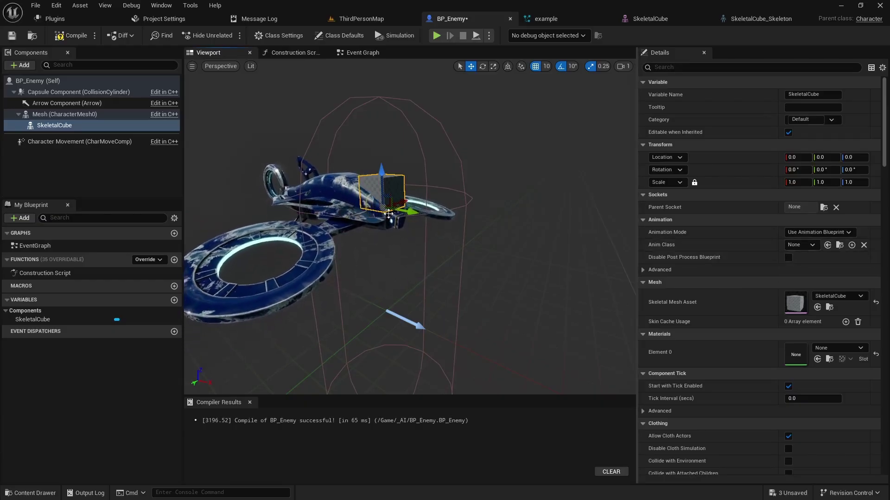
{"action": "left_click", "coordinate": [805, 245]}
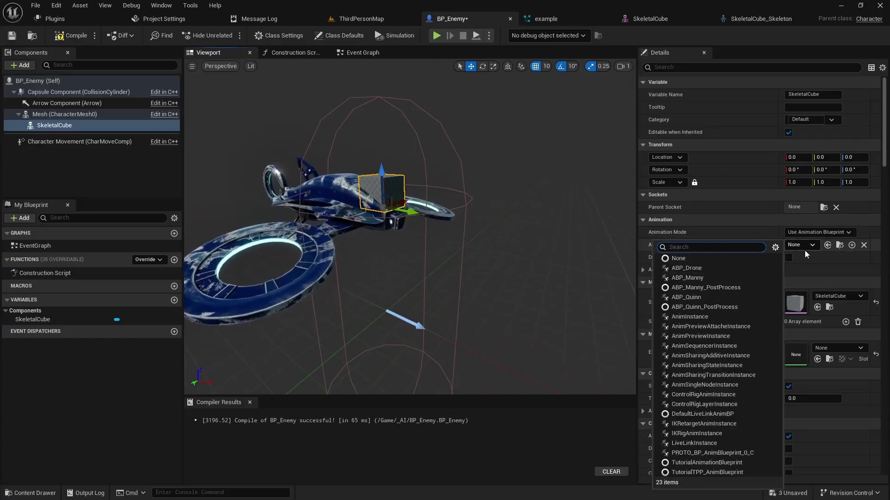
{"action": "left_click", "coordinate": [807, 245]}
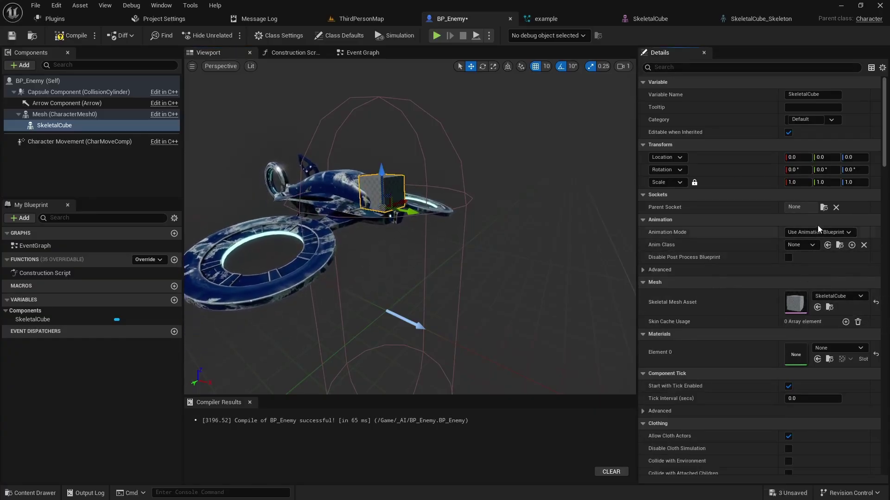
{"action": "left_click", "coordinate": [819, 208]}
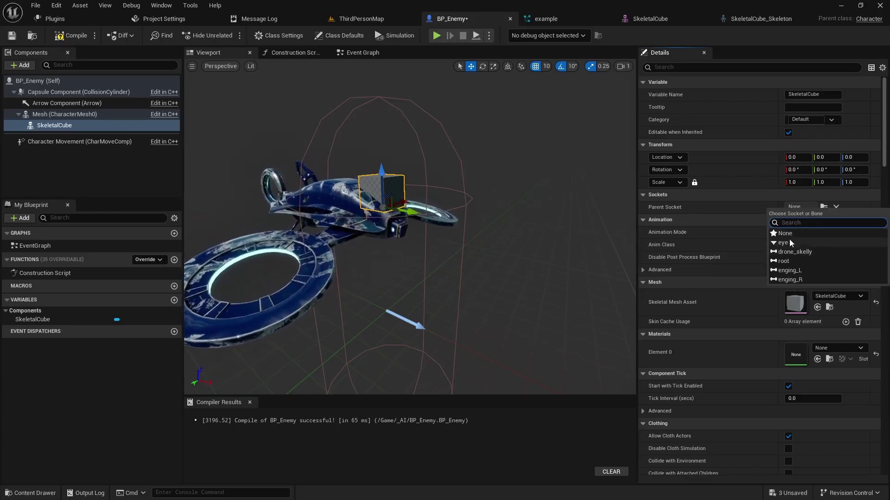
{"action": "left_click", "coordinate": [786, 241]}
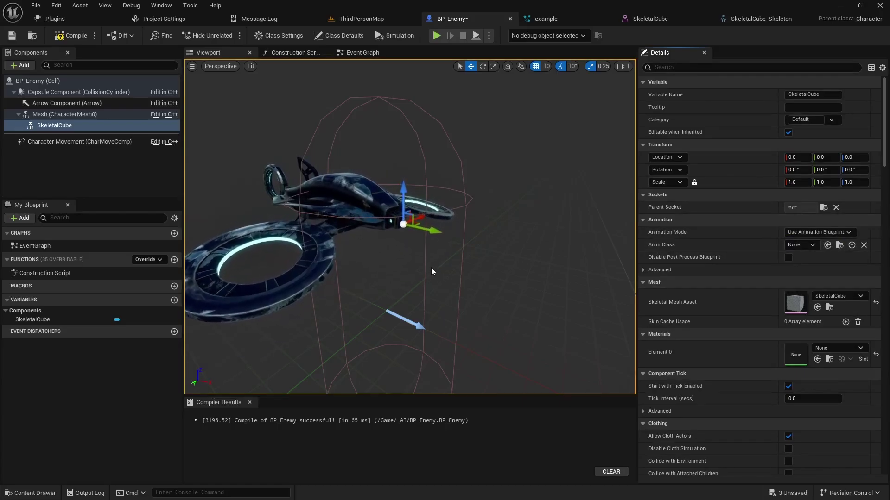
Step: Shrink the SkeletalCube component with a uniform scale, trying 0.25 first and settling on 0.025
{"action": "scroll", "coordinate": [432, 271], "scroll_direction": "down", "scroll_amount": 6}
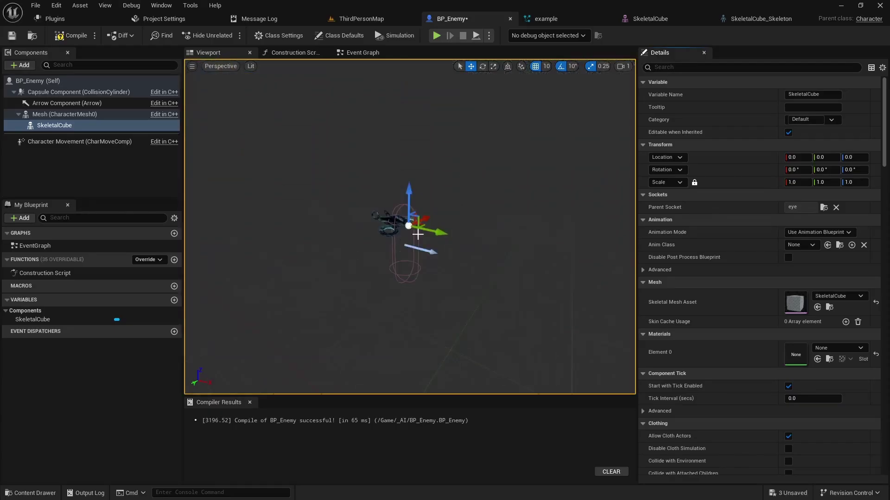
{"action": "scroll", "coordinate": [410, 249], "scroll_direction": "up", "scroll_amount": 7}
{"action": "scroll", "coordinate": [410, 242], "scroll_direction": "down", "scroll_amount": 6}
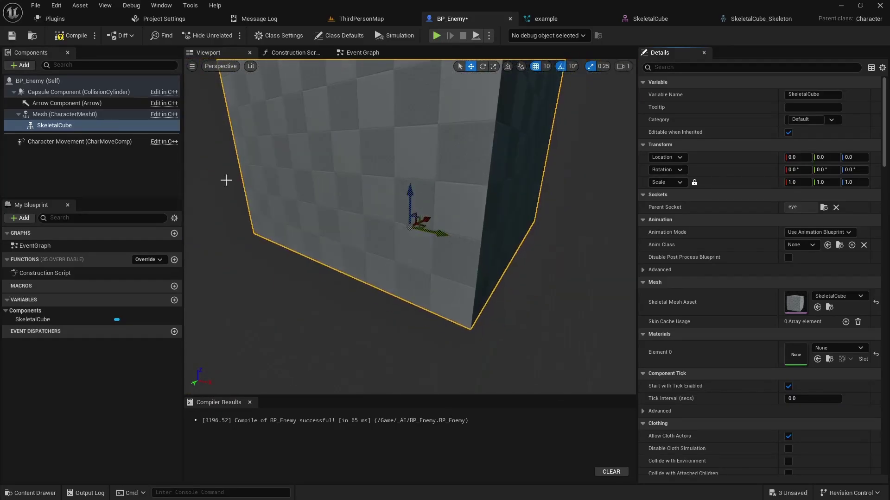
{"action": "left_click", "coordinate": [794, 184]}
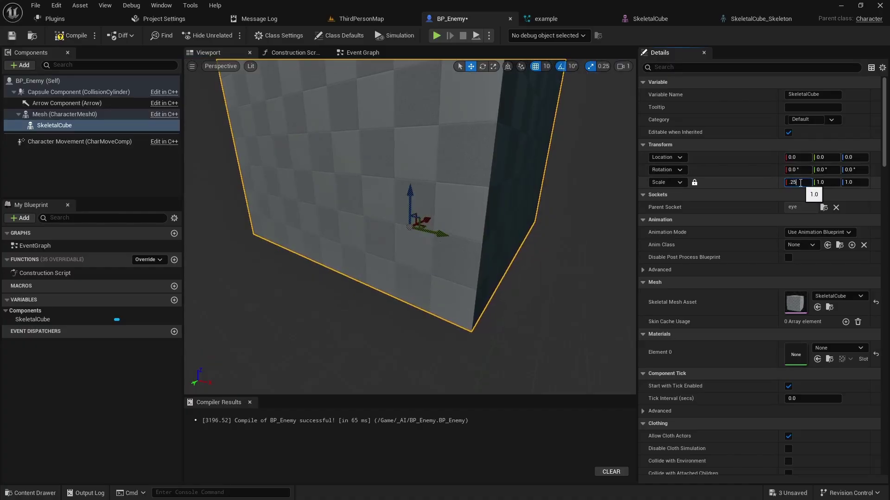
{"action": "type", "text": ".25"}
{"action": "key", "text": "Return"}
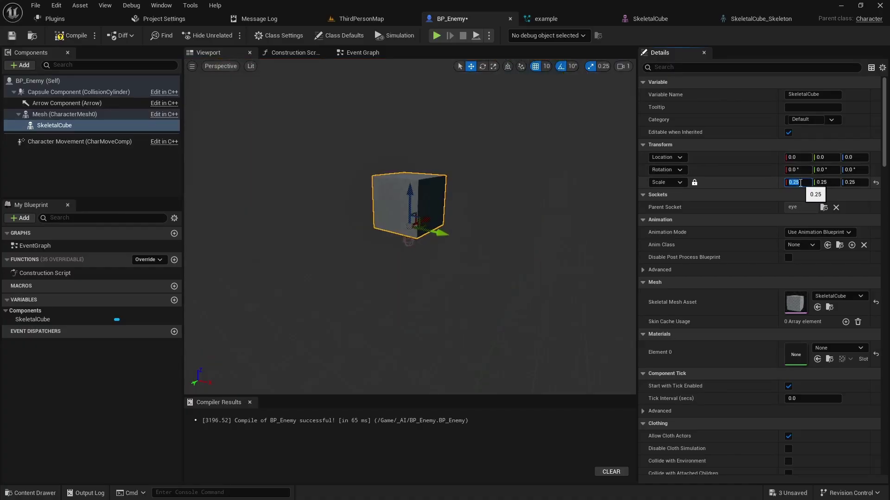
{"action": "type", "text": ".15"}
{"action": "key", "text": "Return"}
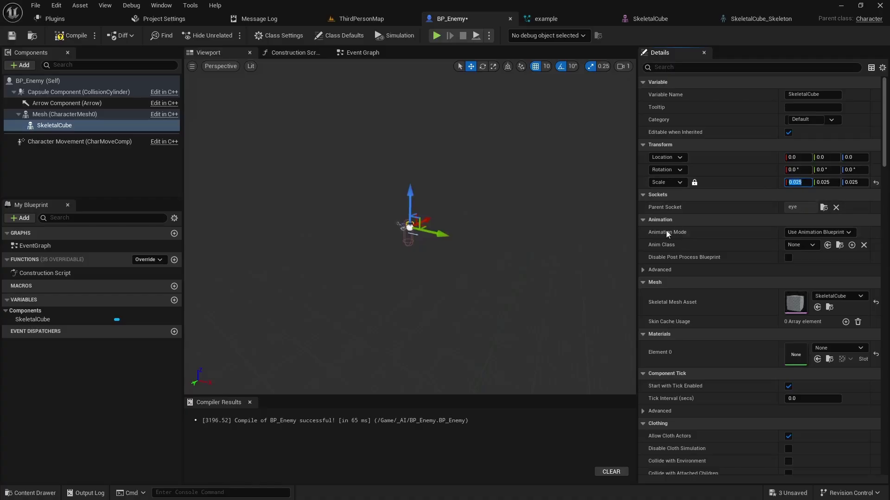
{"action": "scroll", "coordinate": [482, 254], "scroll_direction": "up", "scroll_amount": 5}
{"action": "scroll", "coordinate": [482, 254], "scroll_direction": "down", "scroll_amount": 3}
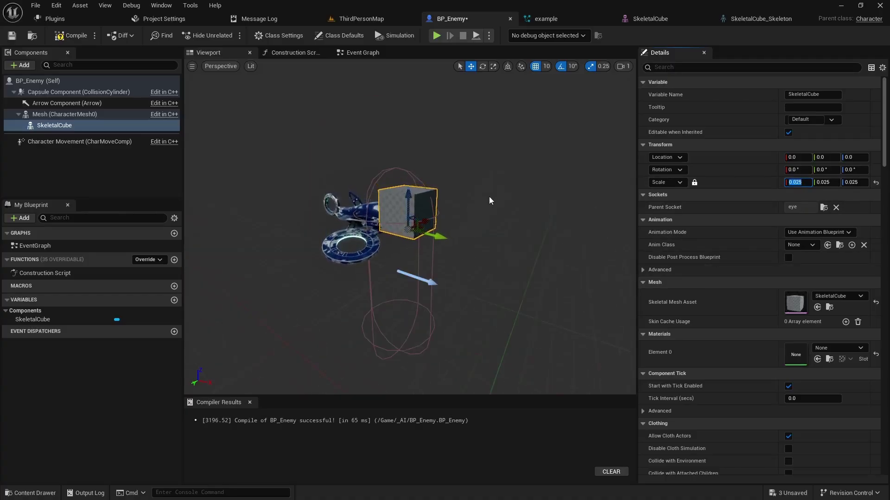
Step: Hide the SkeletalCube component by turning Visible off and Hidden in Game on in its rendering settings
{"action": "scroll", "coordinate": [759, 341], "scroll_direction": "down", "scroll_amount": 15}
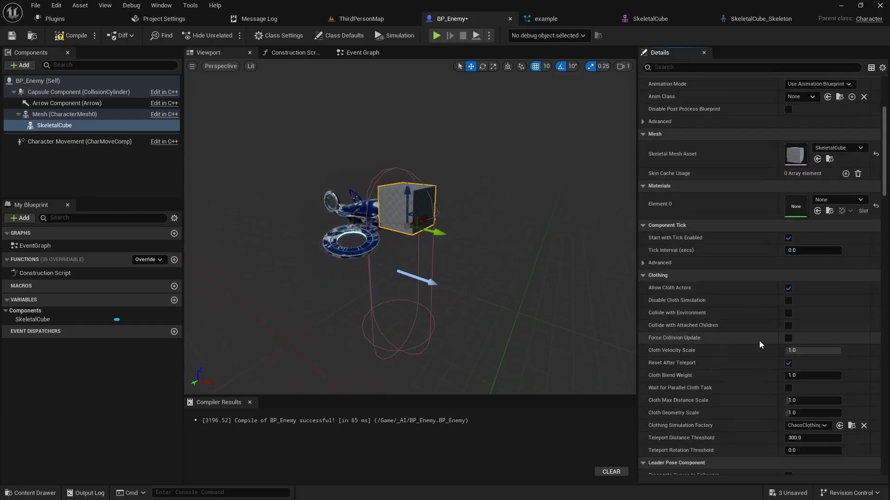
{"action": "scroll", "coordinate": [754, 238], "scroll_direction": "down", "scroll_amount": 10}
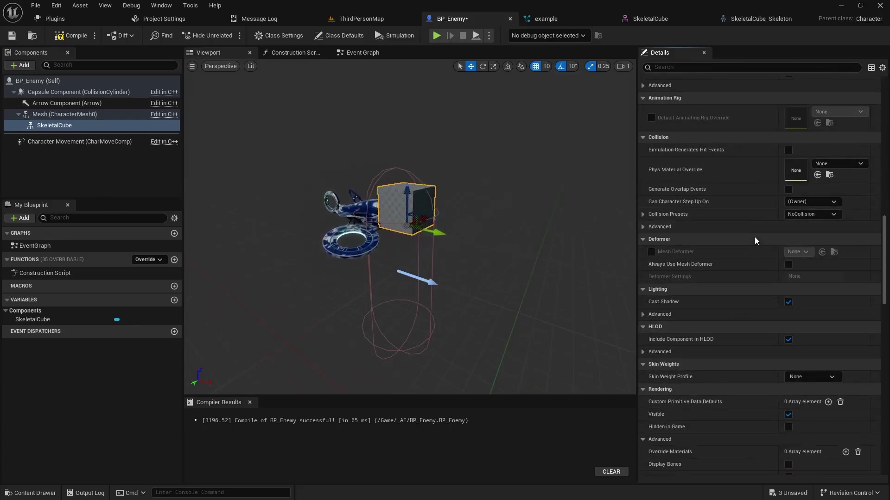
{"action": "scroll", "coordinate": [783, 287], "scroll_direction": "down", "scroll_amount": 10}
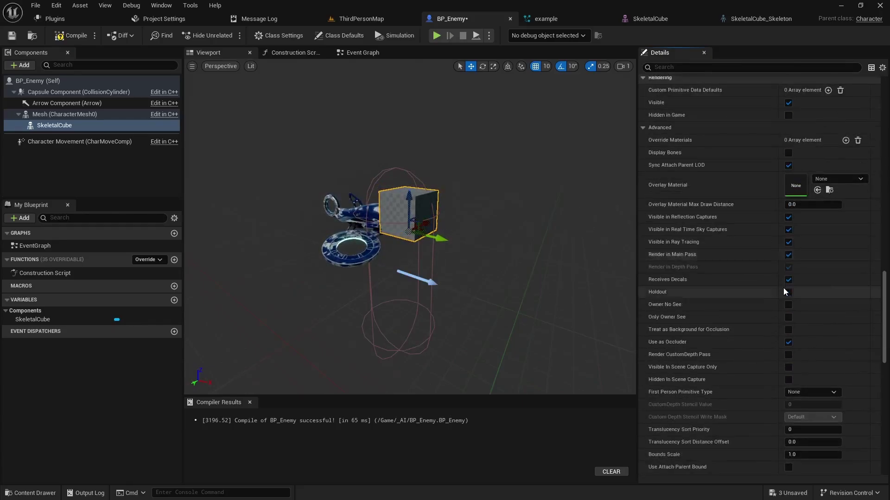
{"action": "scroll", "coordinate": [782, 293], "scroll_direction": "down", "scroll_amount": 5}
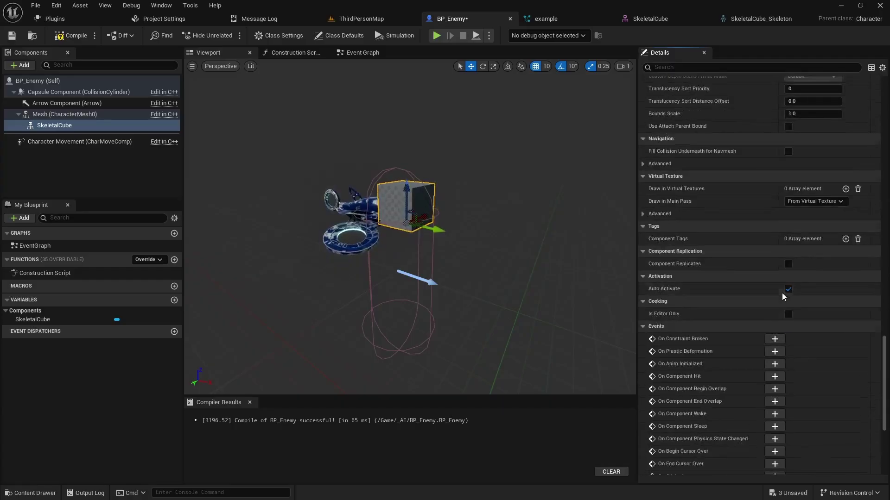
{"action": "scroll", "coordinate": [782, 293], "scroll_direction": "up", "scroll_amount": 3}
{"action": "scroll", "coordinate": [783, 293], "scroll_direction": "up", "scroll_amount": 10}
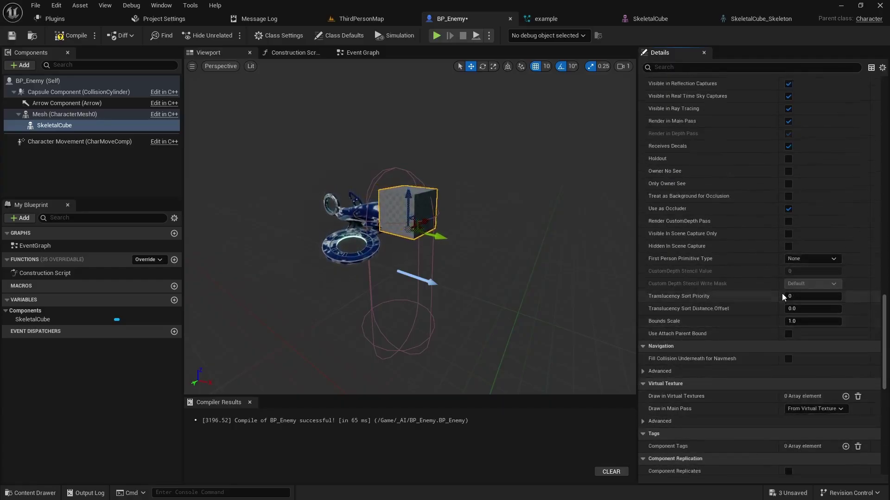
{"action": "scroll", "coordinate": [779, 296], "scroll_direction": "up", "scroll_amount": 1}
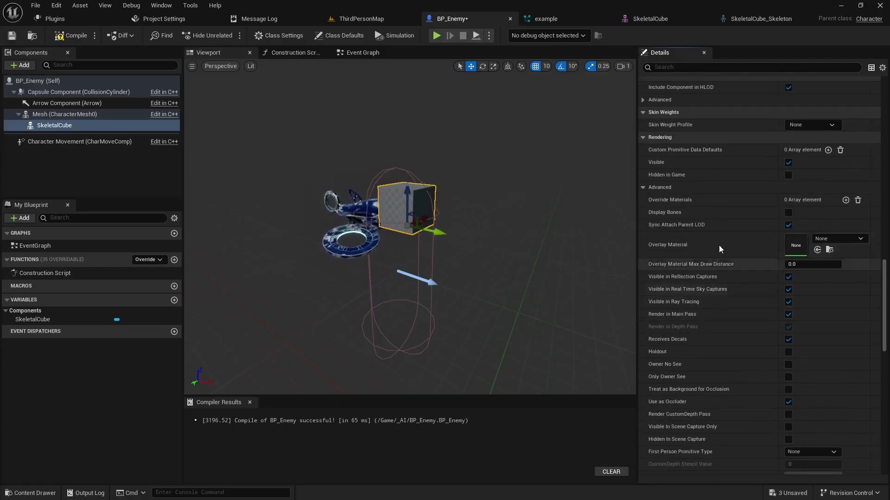
{"action": "left_click", "coordinate": [788, 162]}
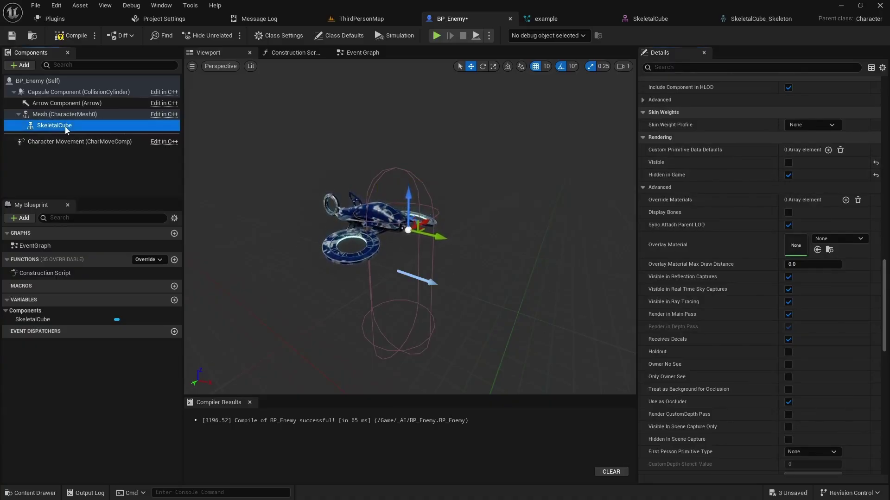
Step: Add a Niagara particle system component under SkeletalCube and assign the example Niagara system to it
{"action": "left_click", "coordinate": [21, 65]}
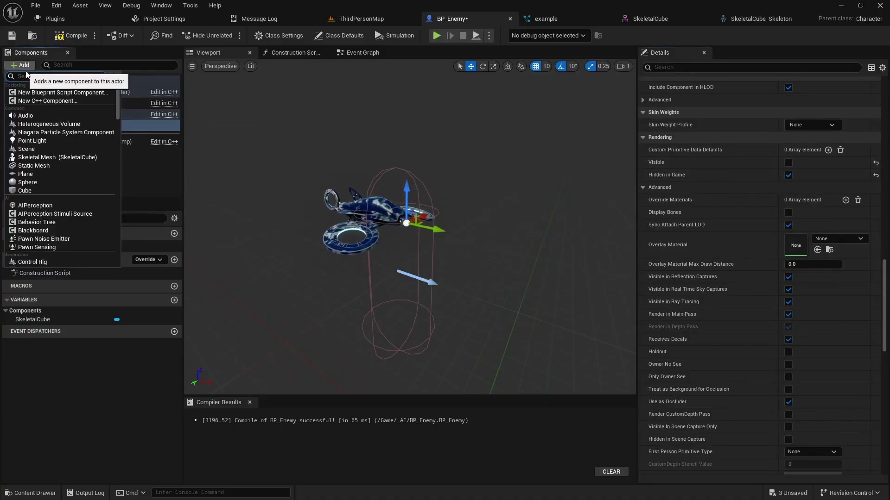
{"action": "left_click", "coordinate": [49, 133]}
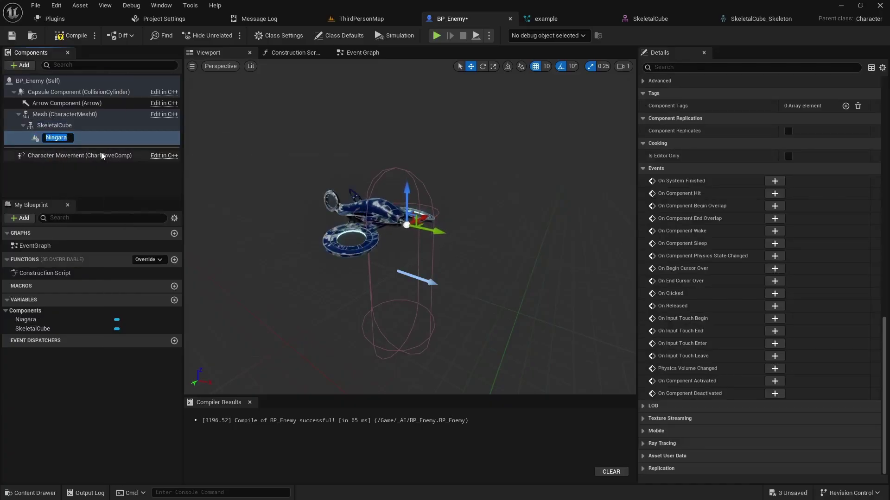
{"action": "key", "text": "Return"}
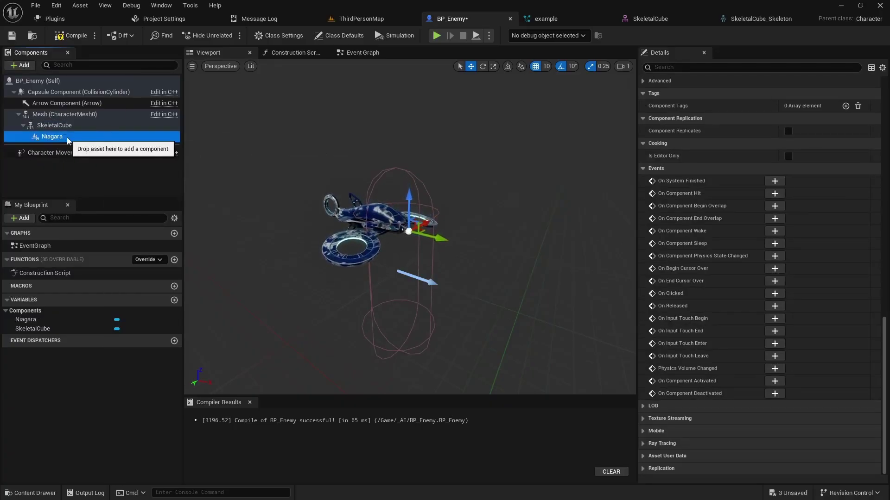
{"action": "scroll", "coordinate": [719, 222], "scroll_direction": "up", "scroll_amount": 2}
{"action": "left_click_drag", "start_coordinate": [884, 338], "coordinate": [880, 155]}
{"action": "left_click", "coordinate": [842, 232]}
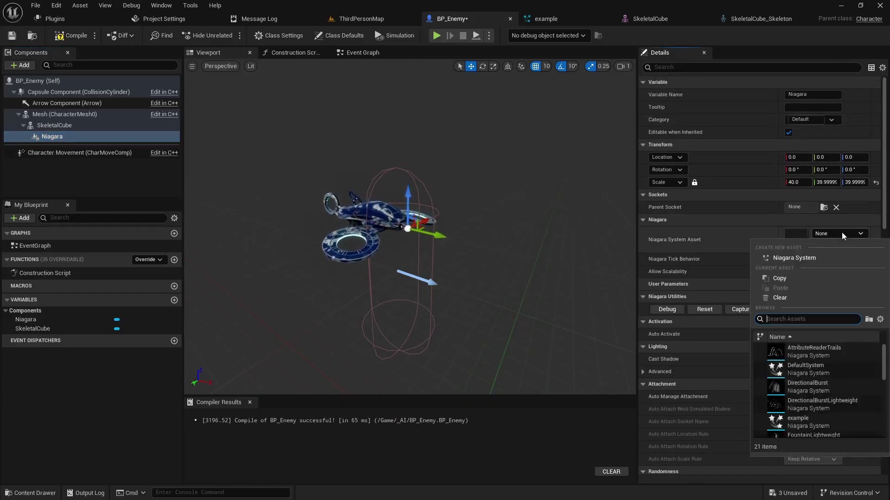
{"action": "left_click", "coordinate": [793, 418]}
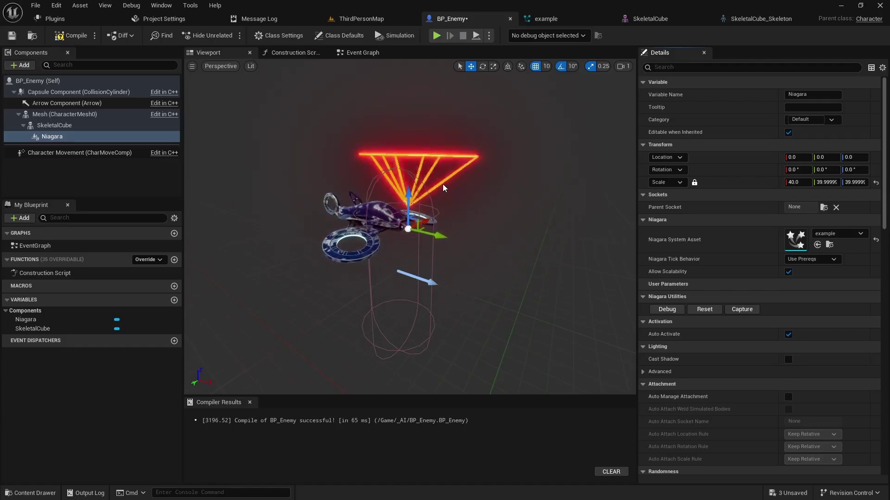
Step: Rotate SkeletalCube to about -180°, -70°, 270° so the ribbon effect points forward and slightly down from the drone
{"action": "left_click", "coordinate": [53, 125]}
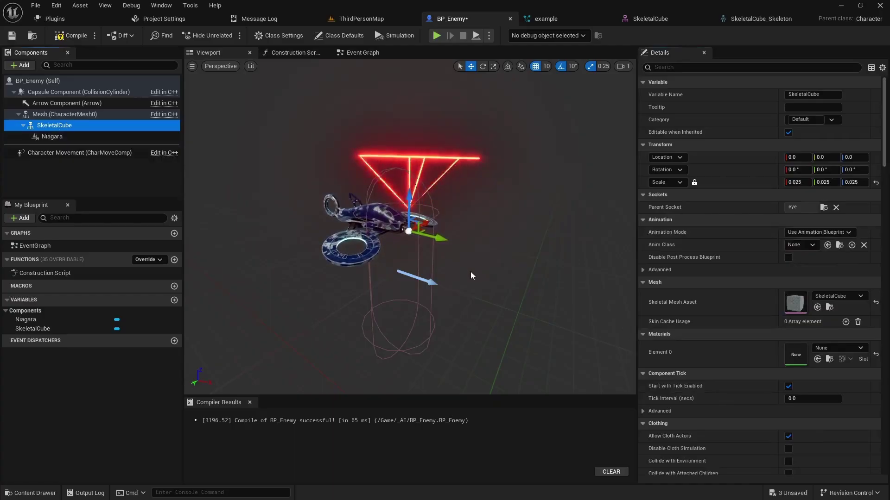
{"action": "right_click_drag", "start_coordinate": [471, 276], "coordinate": [433, 274]}
{"action": "key", "text": "e"}
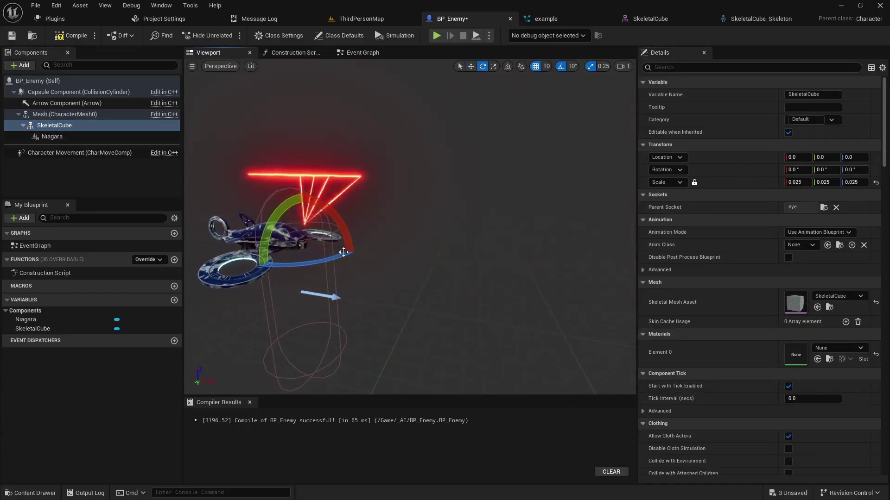
{"action": "left_click_drag", "start_coordinate": [340, 260], "coordinate": [378, 270]}
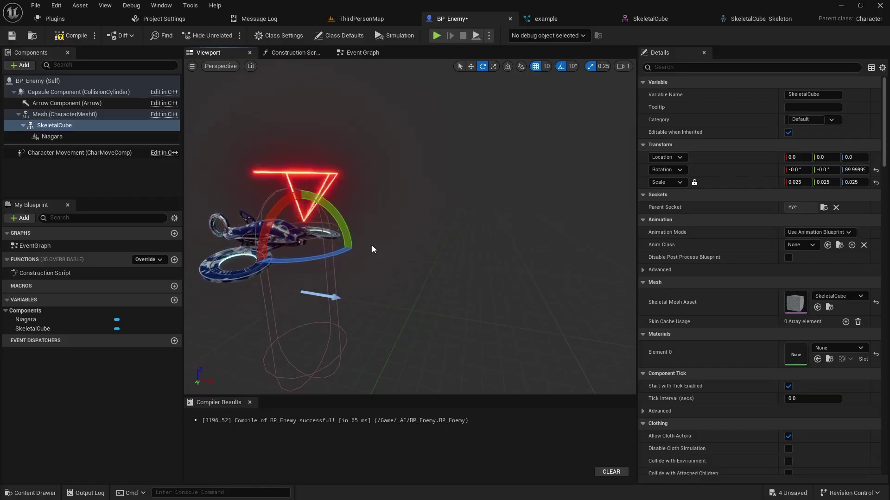
{"action": "left_click_drag", "start_coordinate": [349, 230], "coordinate": [356, 292]}
{"action": "mouse_move", "coordinate": [374, 221]}
{"action": "right_mouse_down"}
{"action": "mouse_move", "coordinate": [325, 220]}
{"action": "mouse_move", "coordinate": [362, 220]}
{"action": "right_mouse_up"}
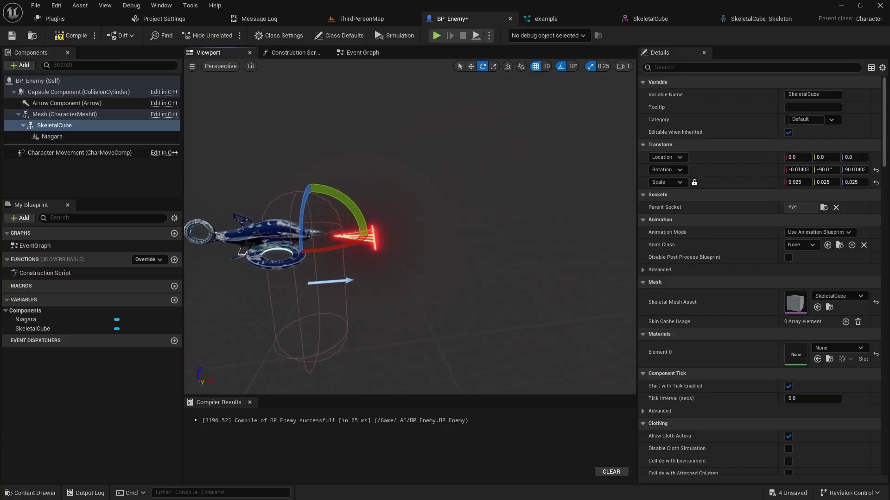
{"action": "mouse_move", "coordinate": [360, 220]}
{"action": "left_mouse_down"}
{"action": "mouse_move", "coordinate": [363, 230]}
{"action": "mouse_move", "coordinate": [363, 224]}
{"action": "left_mouse_up"}
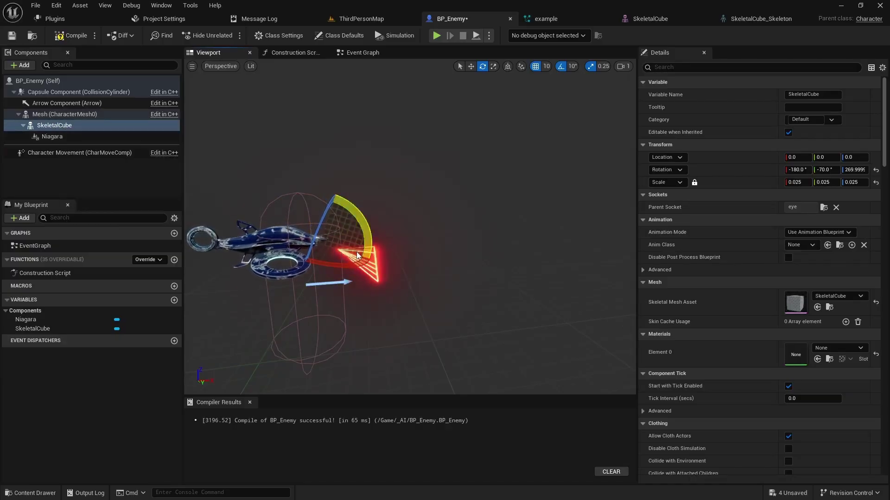
{"action": "key", "text": "w"}
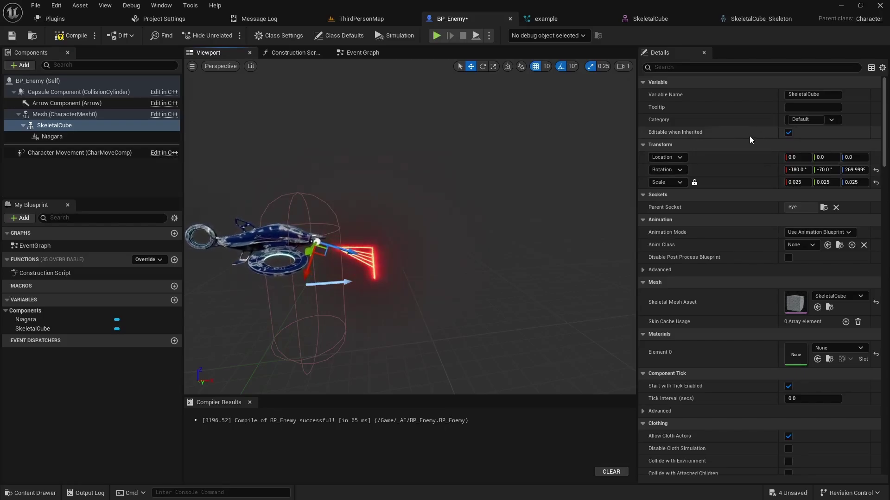
Step: Enlarge the SkeletalCube component with a uniform scale, trying 0.1 first and settling on 0.3
{"action": "left_click", "coordinate": [808, 184]}
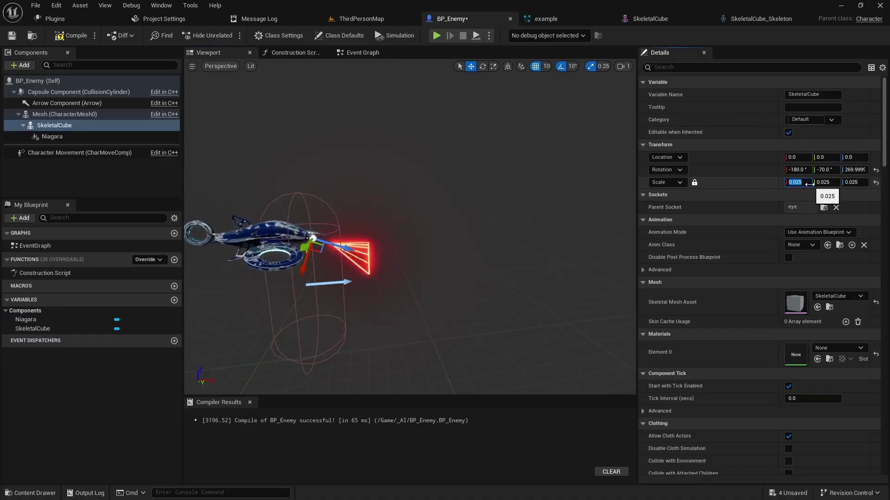
{"action": "type", "text": ".1"}
{"action": "key", "text": "Return"}
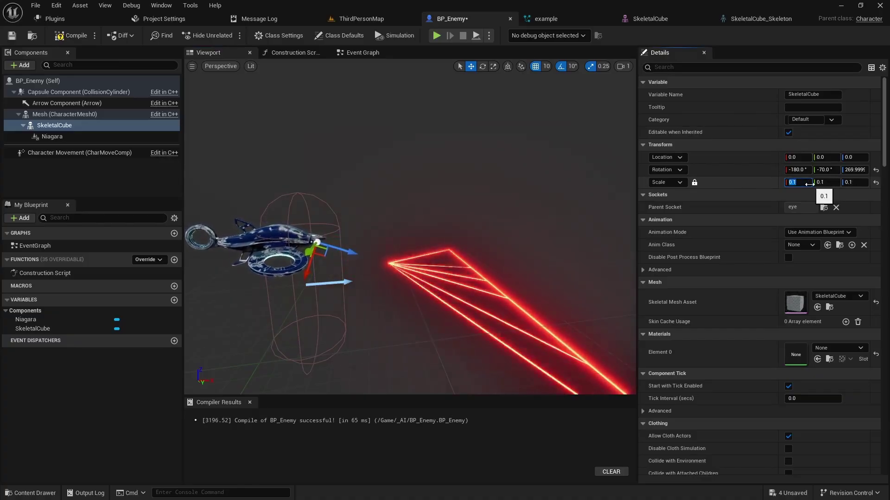
{"action": "right_click_drag", "start_coordinate": [511, 216], "coordinate": [468, 230]}
{"action": "key", "text": "s"}
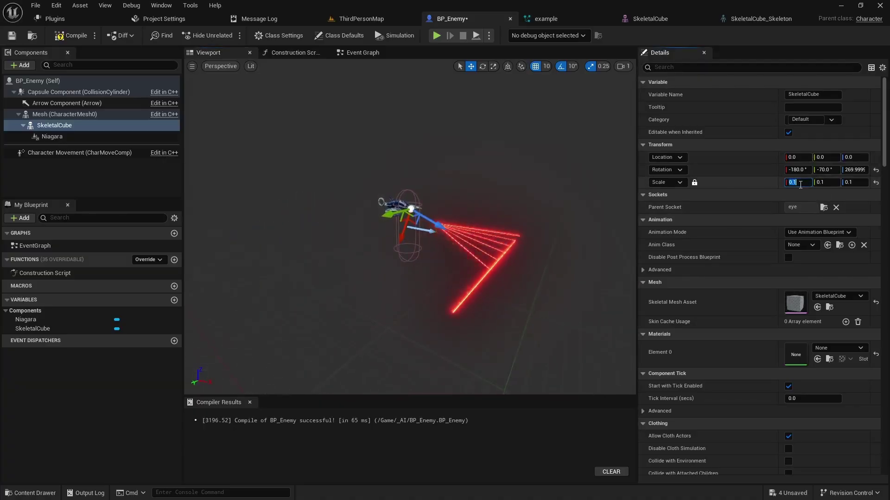
{"action": "type", "text": "0.3"}
{"action": "key", "text": "Return"}
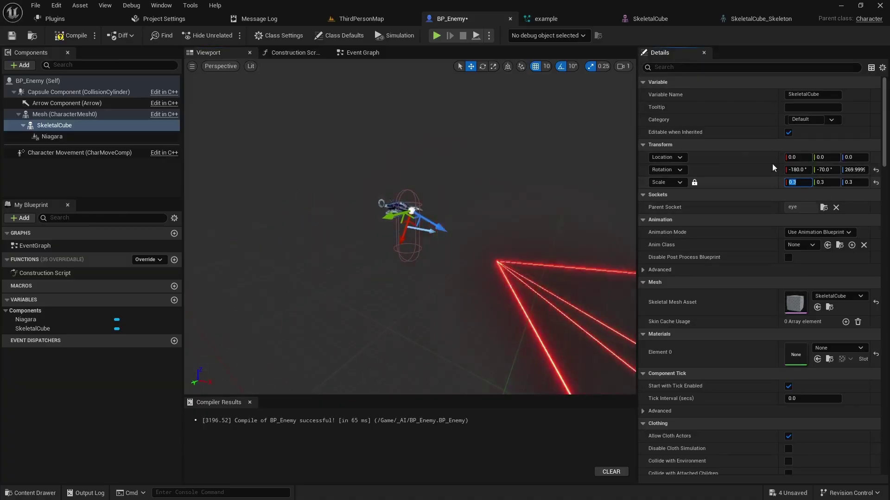
Step: Move SkeletalCube back to about 0, -4.02, 1.46, fine-tuning with a grid snap of 1, so the red beams start at the drone's eye
{"action": "right_click_drag", "start_coordinate": [410, 227], "coordinate": [362, 239]}
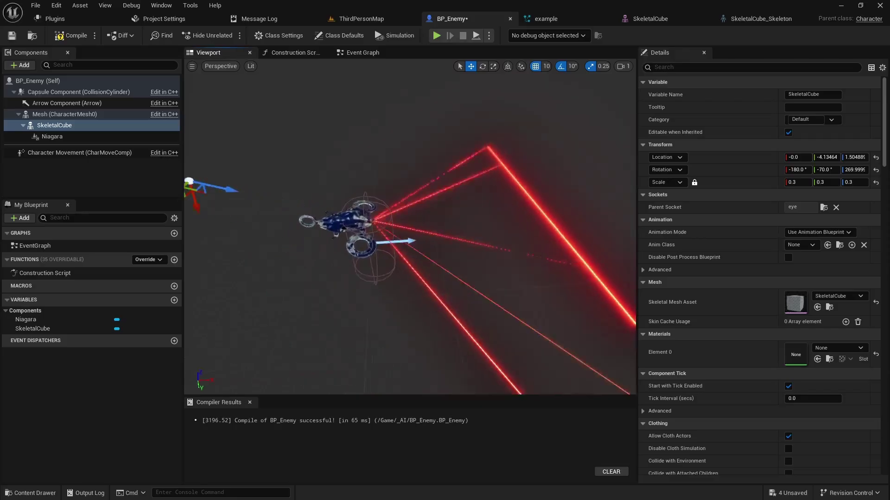
{"action": "mouse_move", "coordinate": [362, 238]}
{"action": "right_mouse_down"}
{"action": "mouse_move", "coordinate": [383, 227]}
{"action": "mouse_move", "coordinate": [361, 232]}
{"action": "right_mouse_up"}
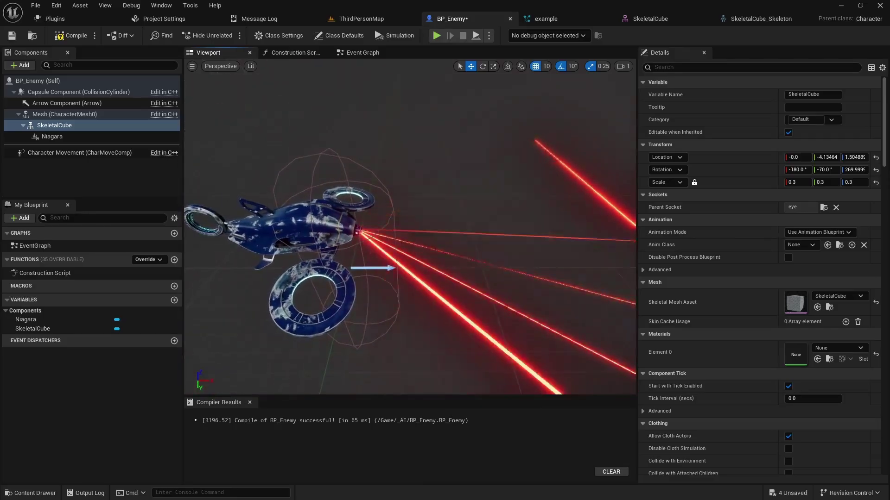
{"action": "left_click", "coordinate": [546, 66]}
{"action": "left_click", "coordinate": [556, 89]}
{"action": "right_click_drag", "start_coordinate": [408, 222], "coordinate": [399, 223]}
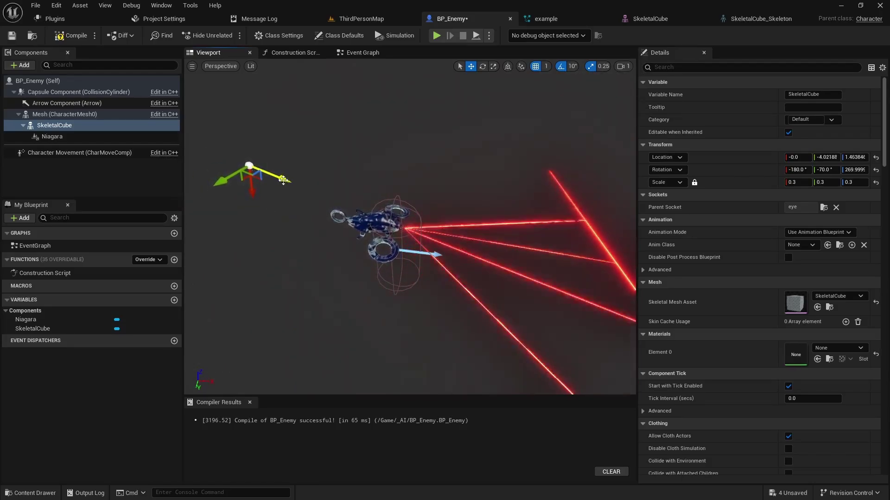
{"action": "right_click_drag", "start_coordinate": [362, 223], "coordinate": [359, 216]}
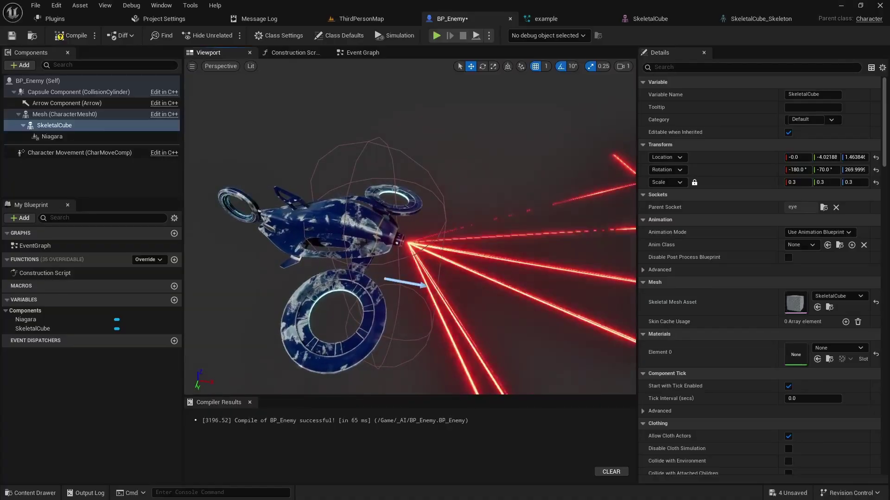
{"action": "scroll", "coordinate": [442, 256], "scroll_direction": "down", "scroll_amount": 5}
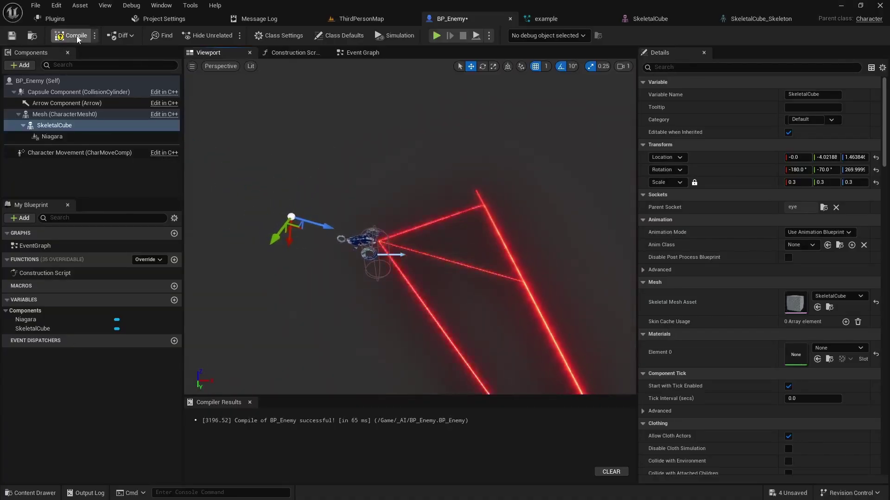
Step: Play ThirdPersonMap and run the character around the level to examine the drone's red scanner beam and the floating ribbon effects
{"action": "left_click", "coordinate": [354, 20]}
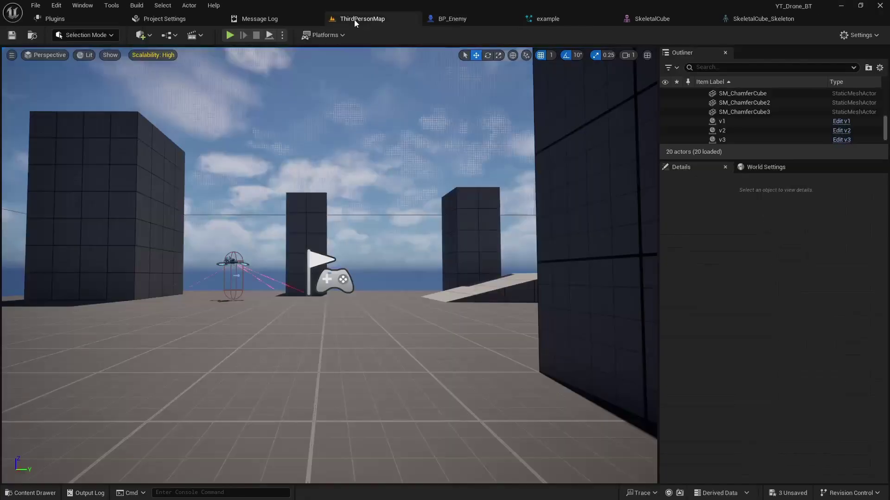
{"action": "left_click", "coordinate": [229, 35]}
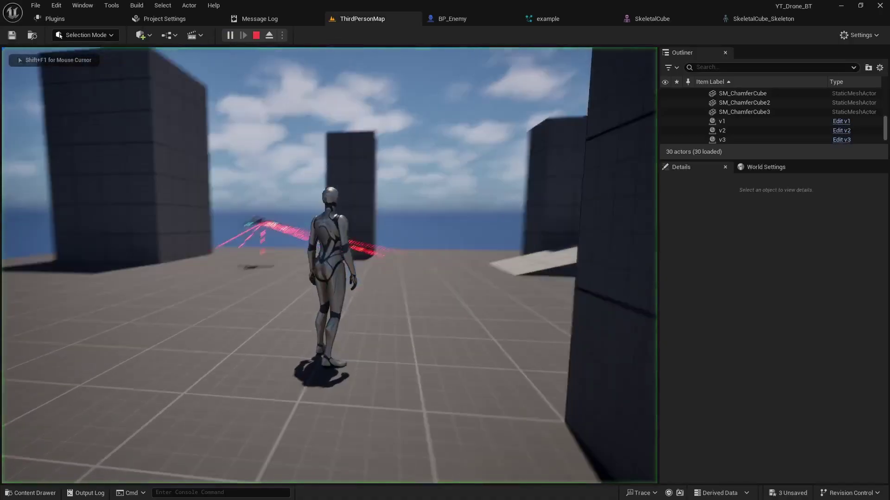
{"action": "key", "text": "w"}
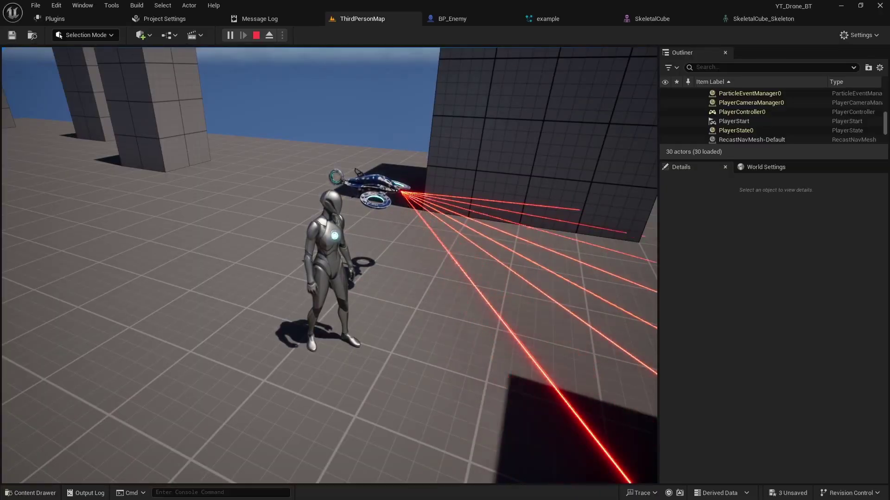
{"action": "key", "text": "w"}
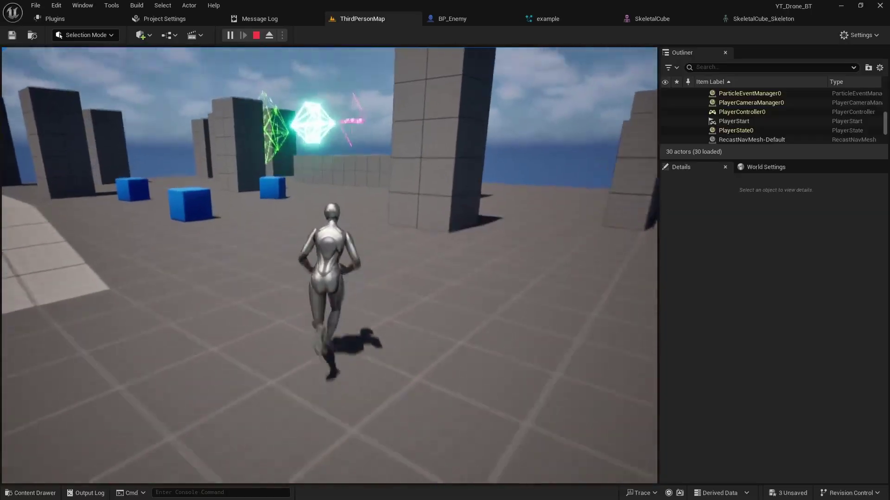
{"action": "key", "text": "d"}
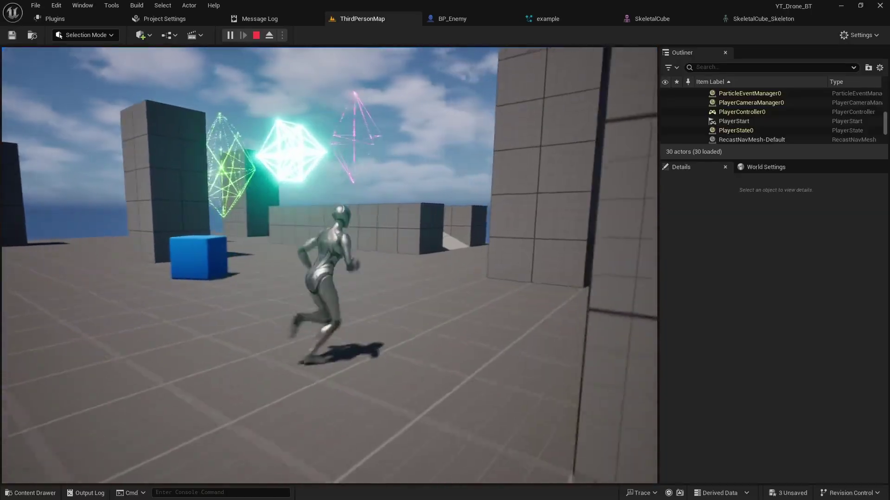
{"action": "key", "text": "d"}
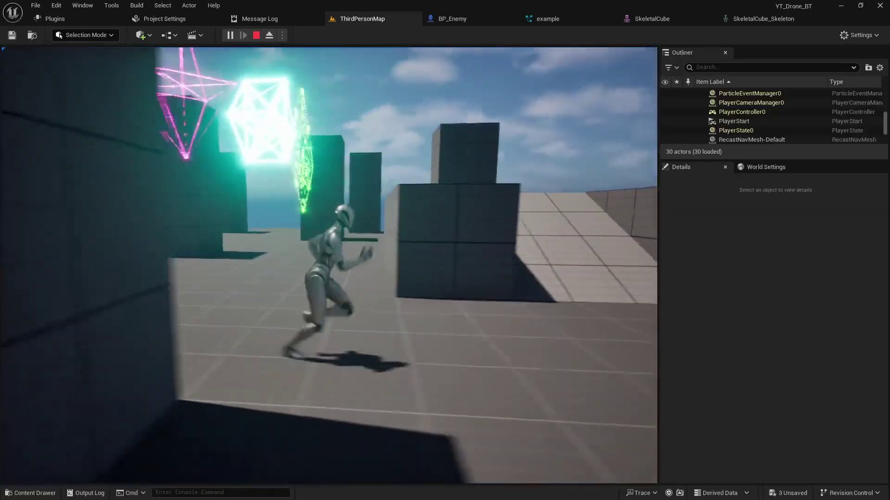
{"action": "key", "text": "w"}
{"action": "key", "text": "d"}
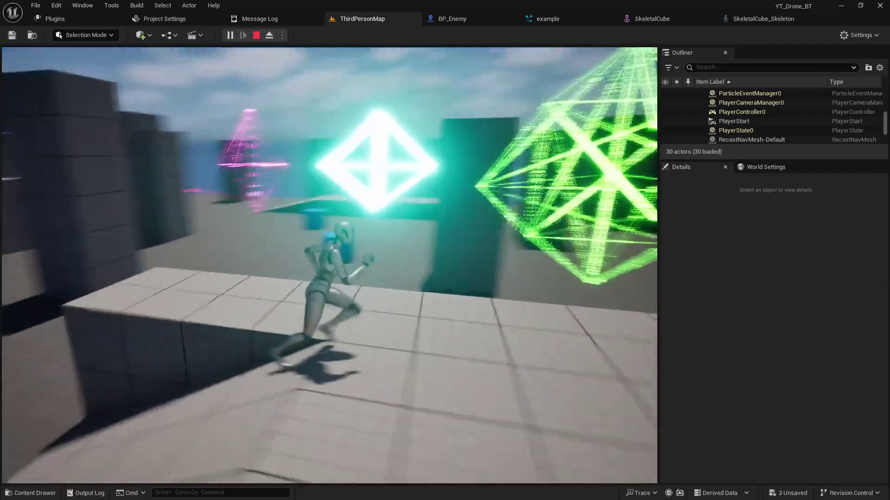